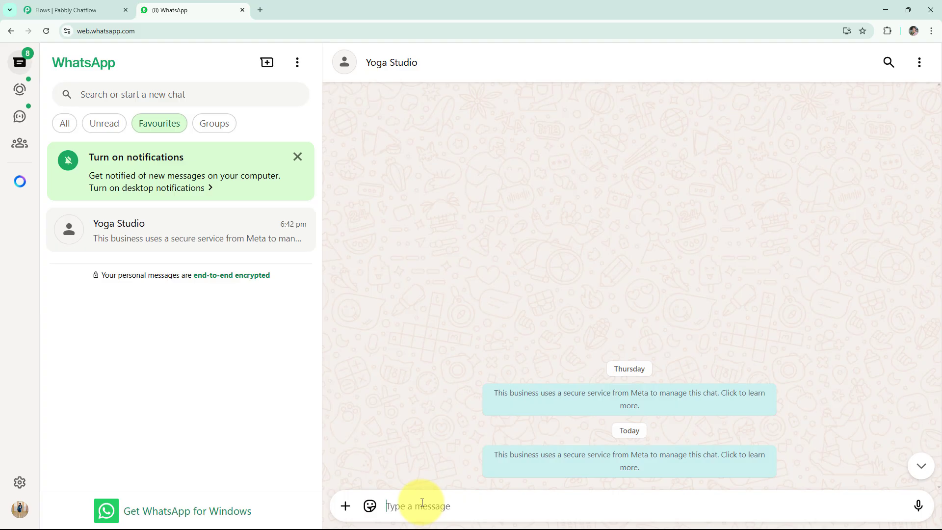
# Step: Send 'Trial Class' to Yoga Studio and reply by picking Hatha Yoga from its class list
pyautogui.write('Trial Class')
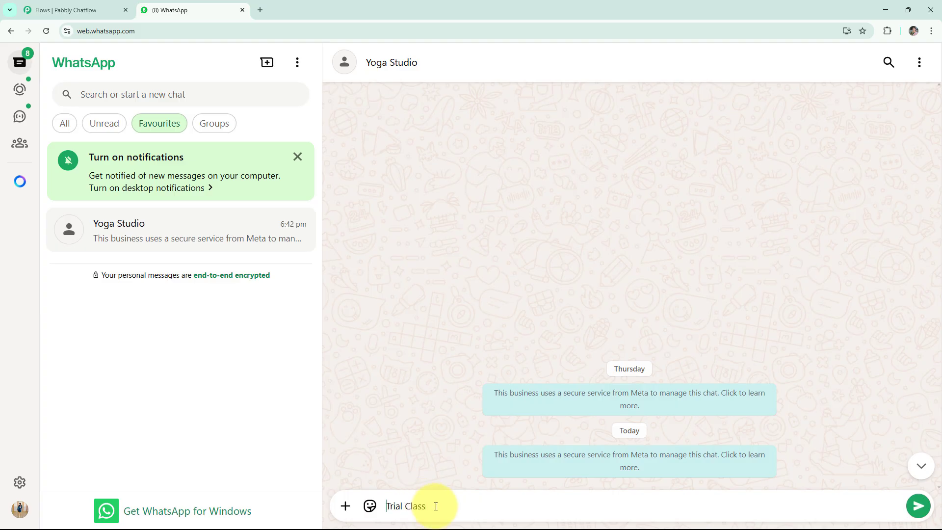
pyautogui.press('Return')
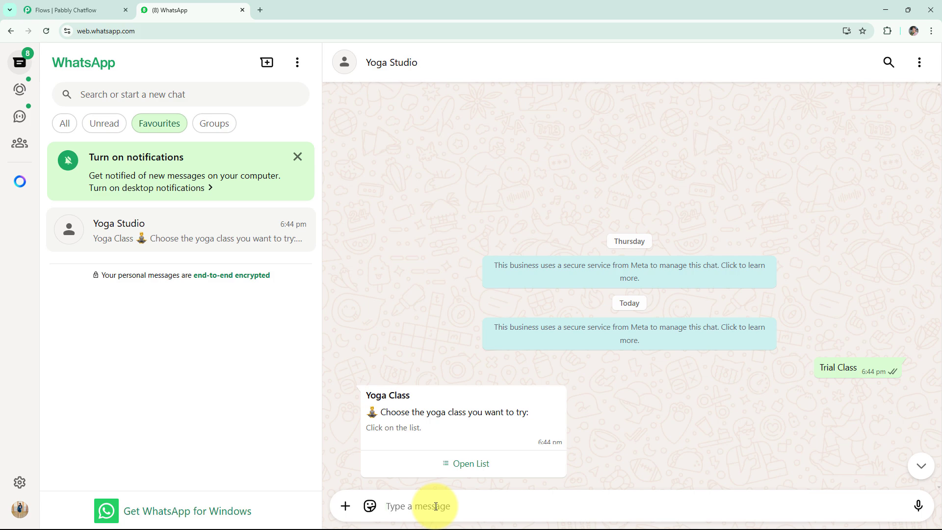
pyautogui.click(484, 464)
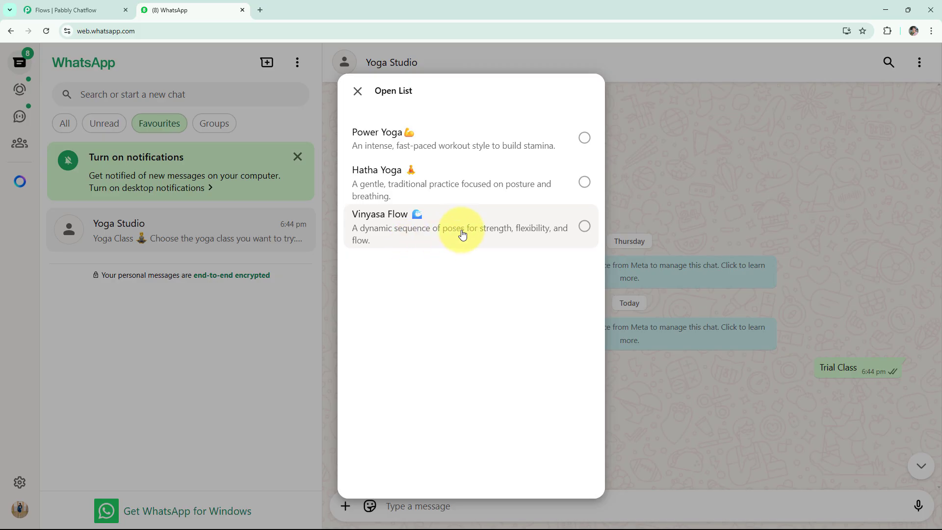
pyautogui.click(463, 187)
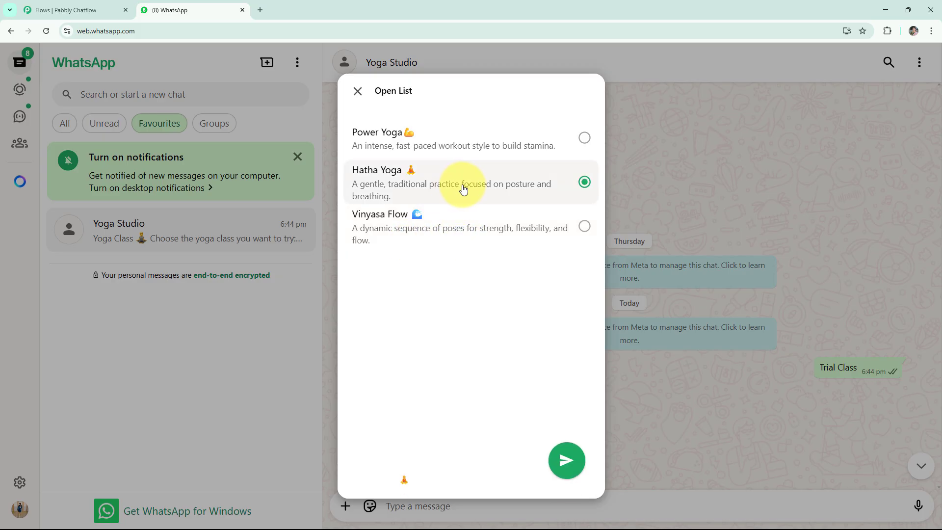
pyautogui.click(566, 460)
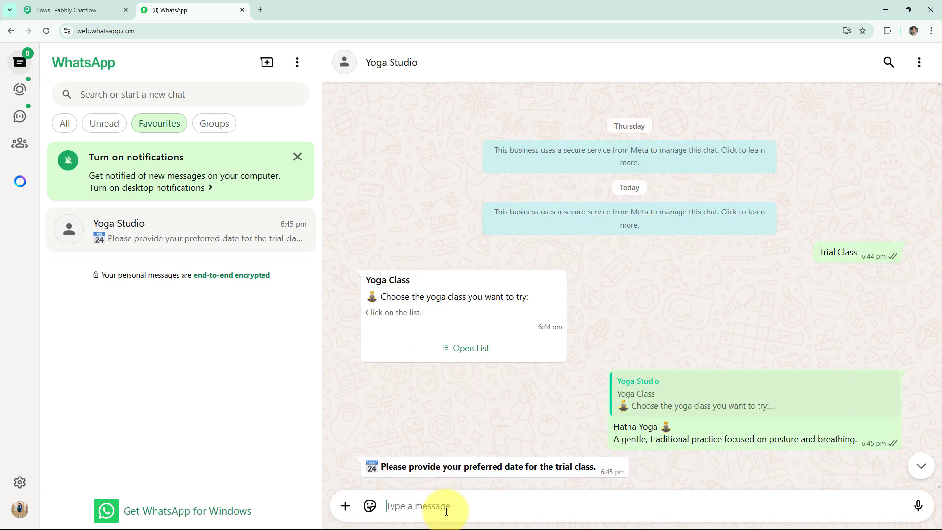
# Step: Reply with date 09/06/2025, a 06:00 class time, the full name and the contact number
pyautogui.write('0')
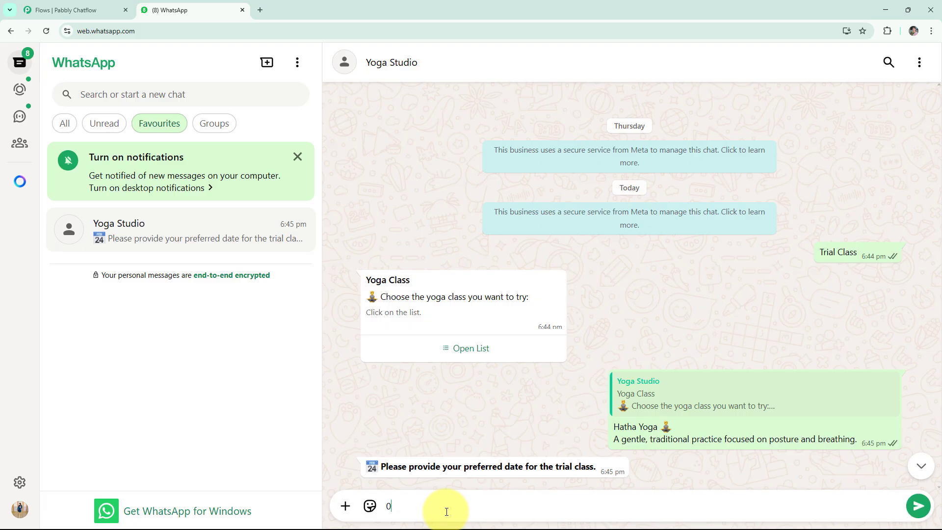
pyautogui.write('9/06/2025')
pyautogui.press('Return')
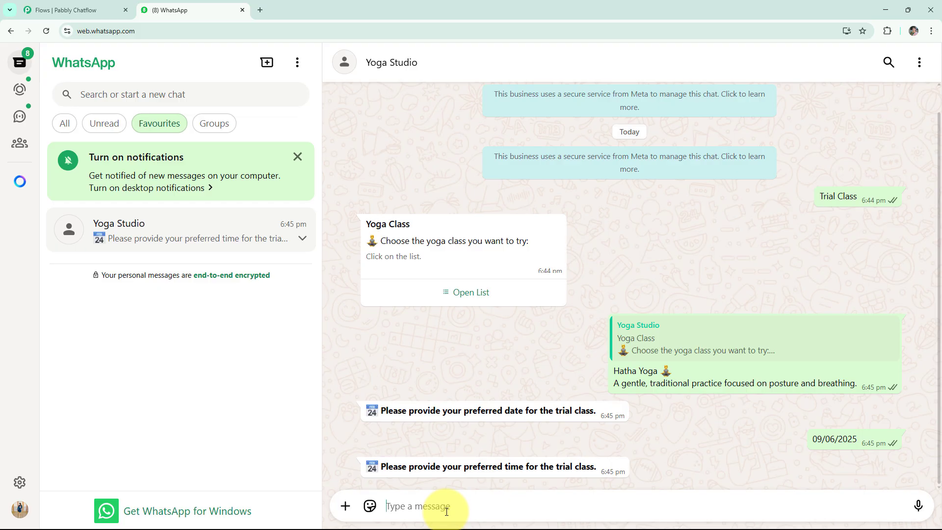
pyautogui.write('0')
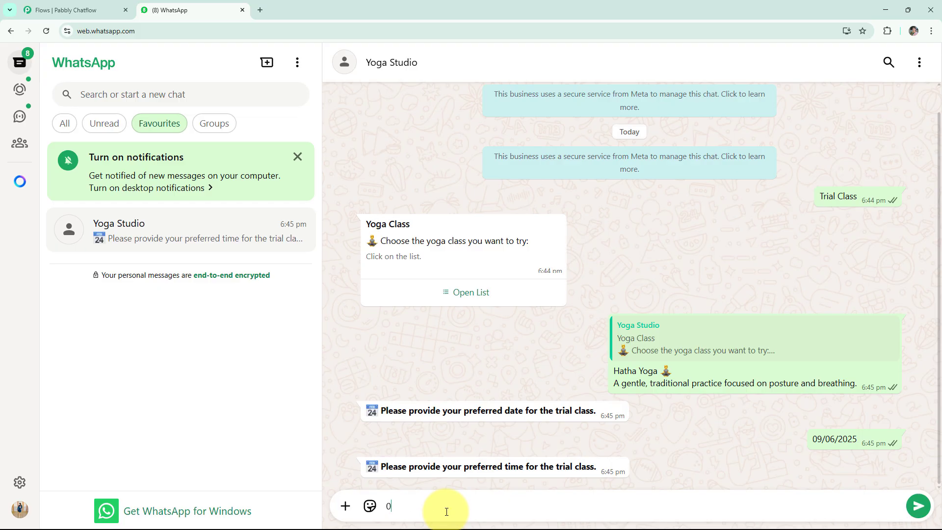
pyautogui.write('6:00 Pm')
pyautogui.press('Return')
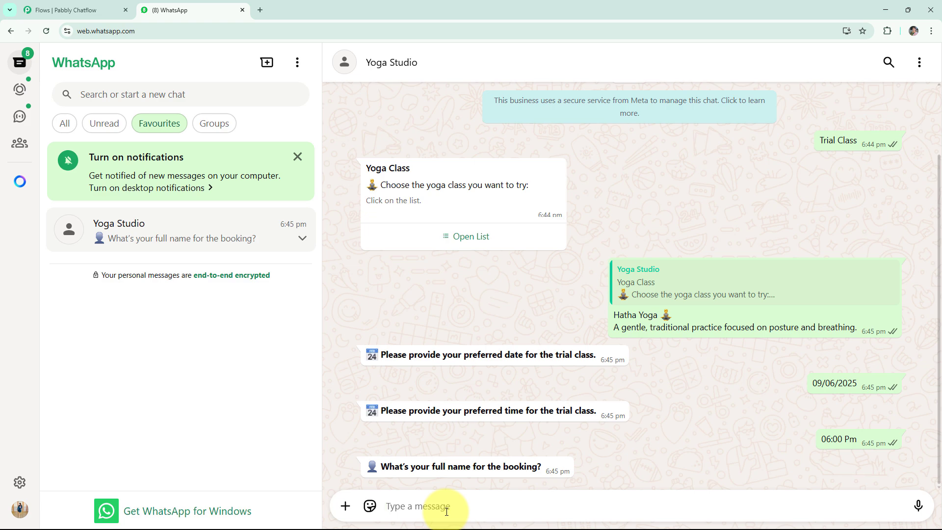
pyautogui.write('D')
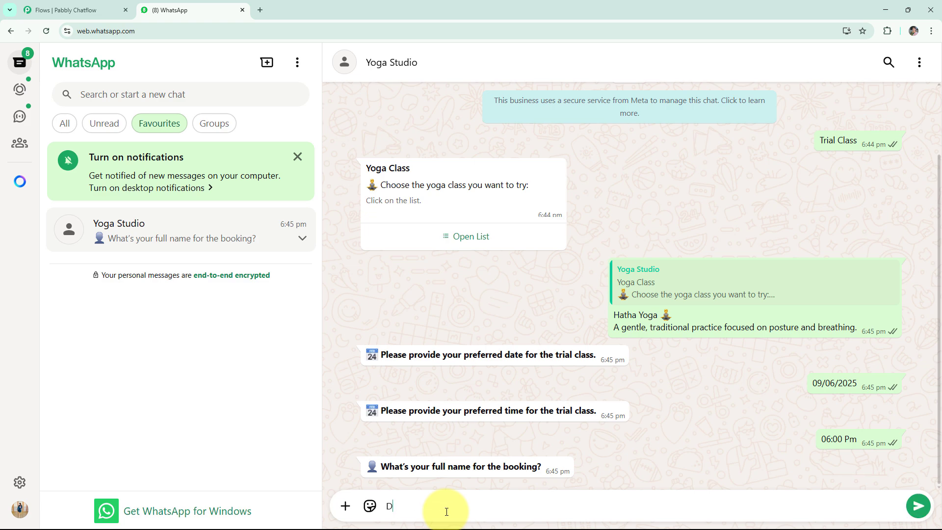
pyautogui.write('emo User')
pyautogui.press('Return')
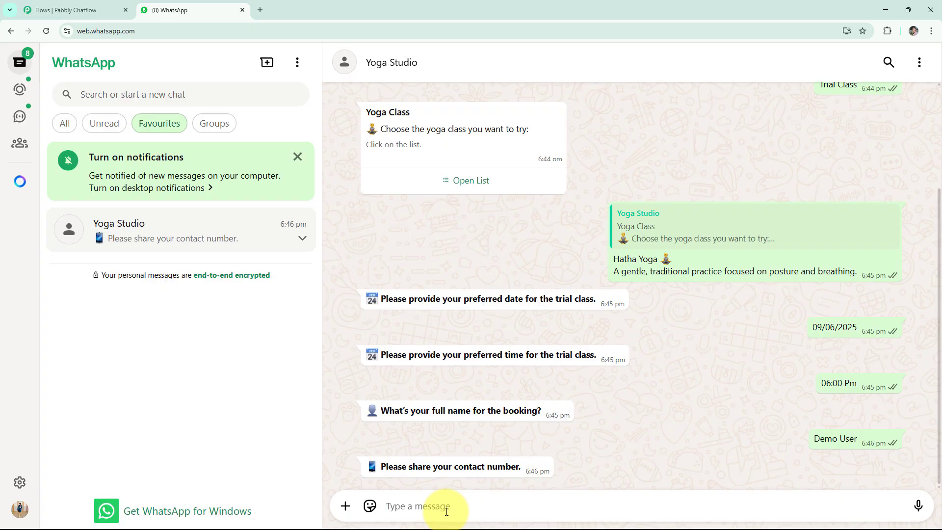
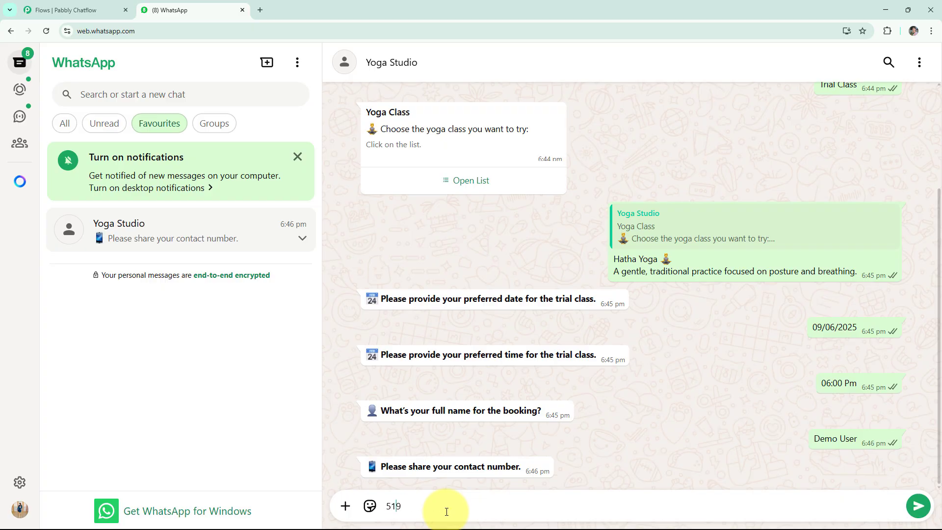
pyautogui.press('Return')
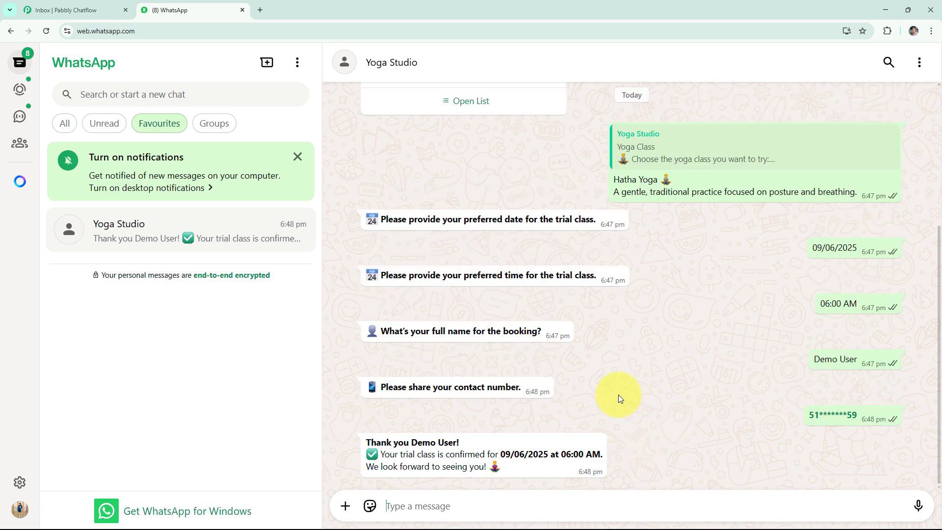
# Step: Expand the contact's General Details in the Chatflow Inbox to confirm the TrialClassBooking tag, then return to WhatsApp
pyautogui.click(81, 10)
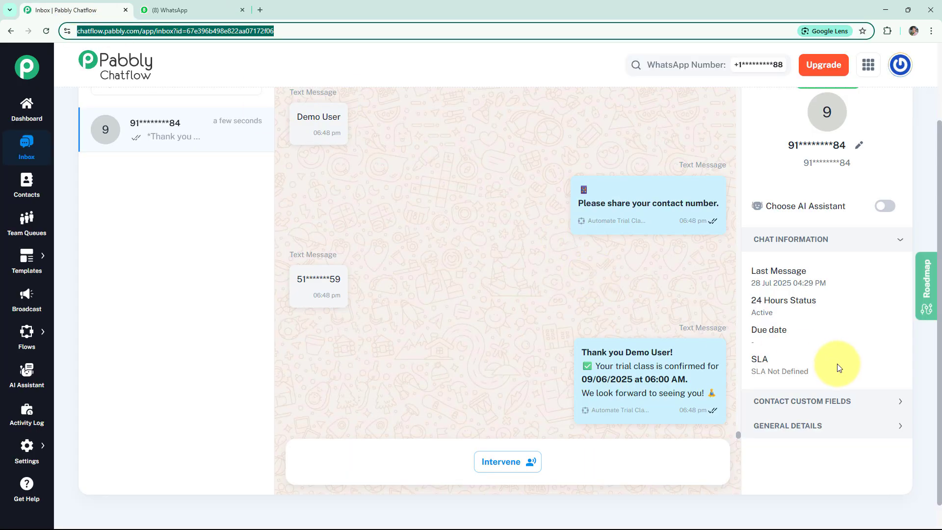
pyautogui.click(799, 427)
pyautogui.scroll(-2, 824, 431)
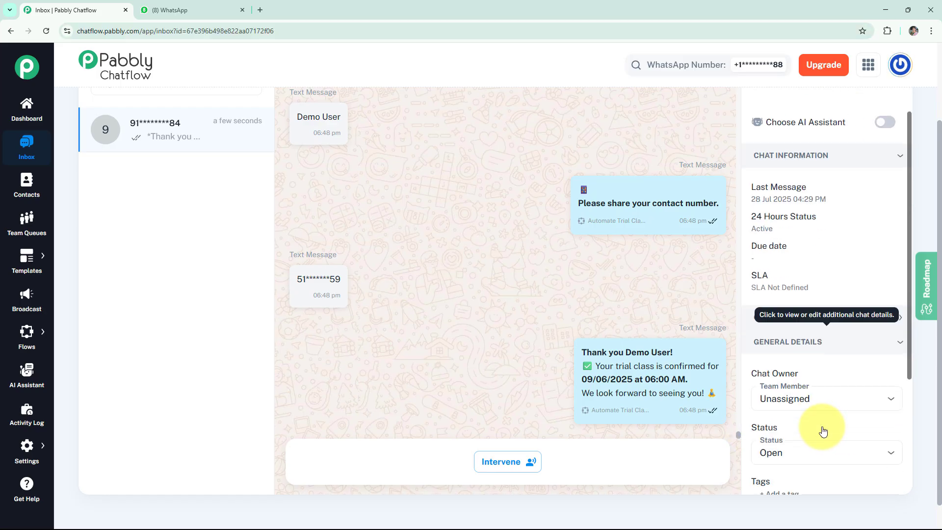
pyautogui.scroll(-2, 823, 431)
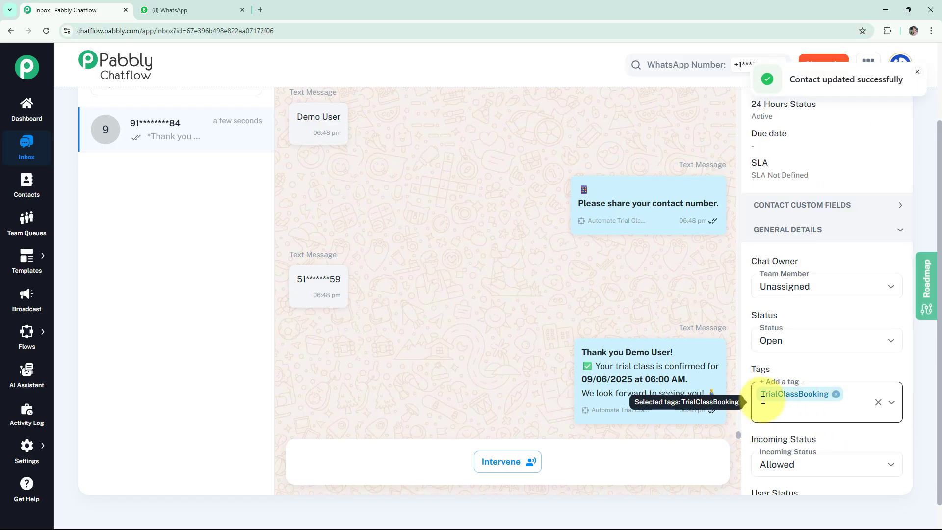
pyautogui.scroll(-1, 806, 393)
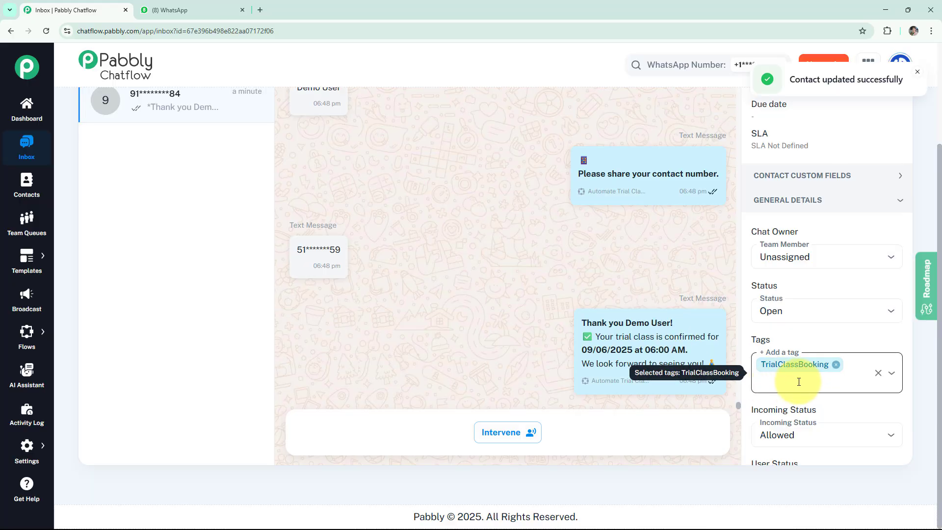
pyautogui.click(235, 8)
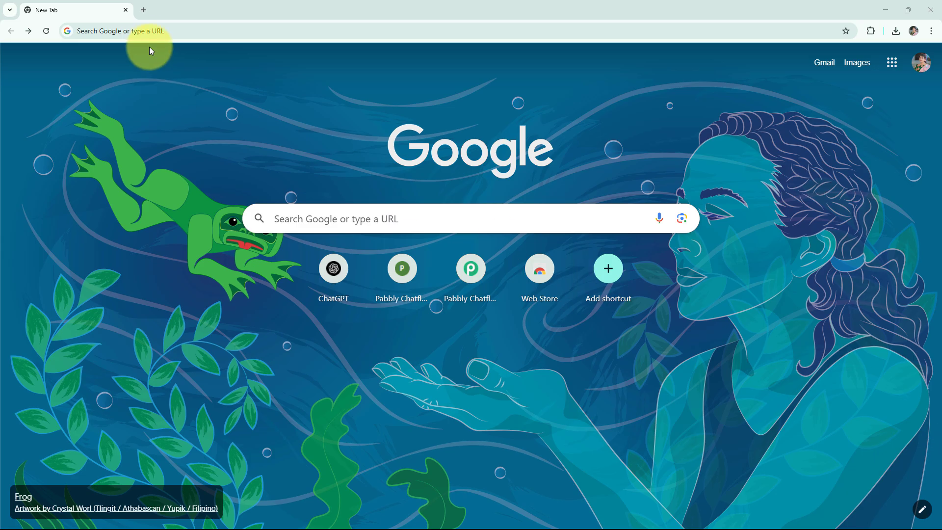
# Step: Go to pabbly.com/chatflow from Chrome's address bar
pyautogui.click(157, 33)
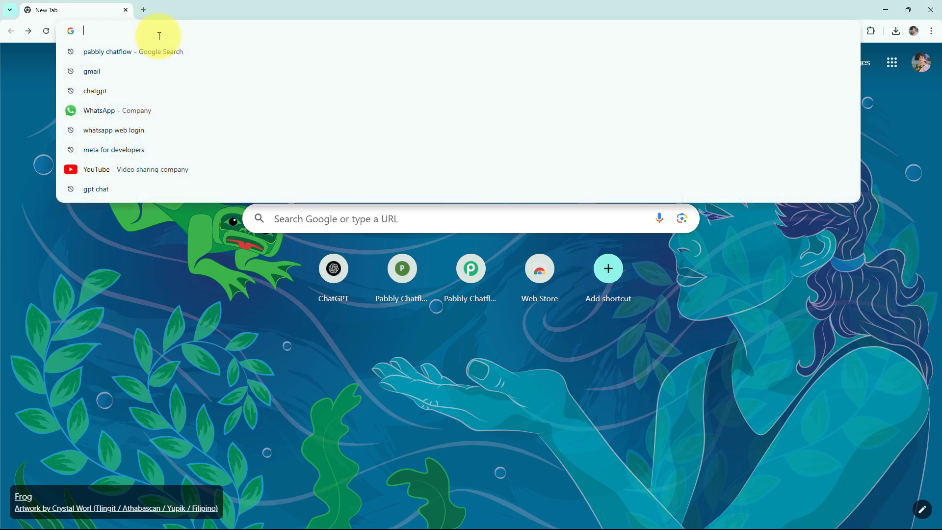
pyautogui.write('pabbly.com/chatflow')
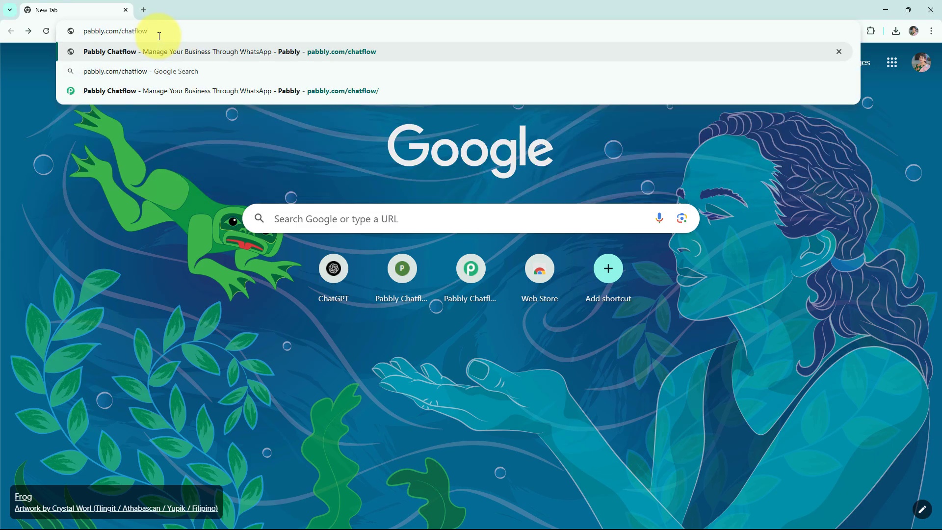
pyautogui.press('Return')
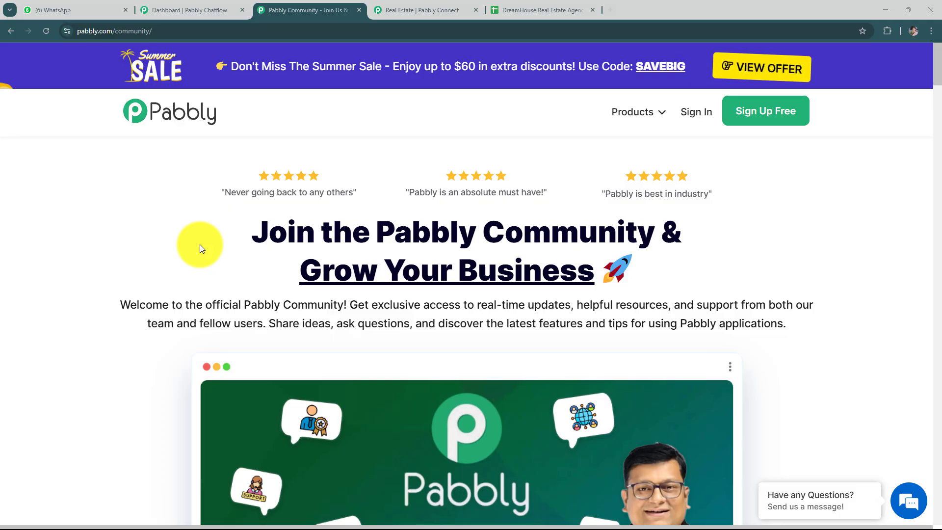
# Step: Sign in from the top of the Pabbly Chatflow page
pyautogui.scroll(-10, 322, 220)
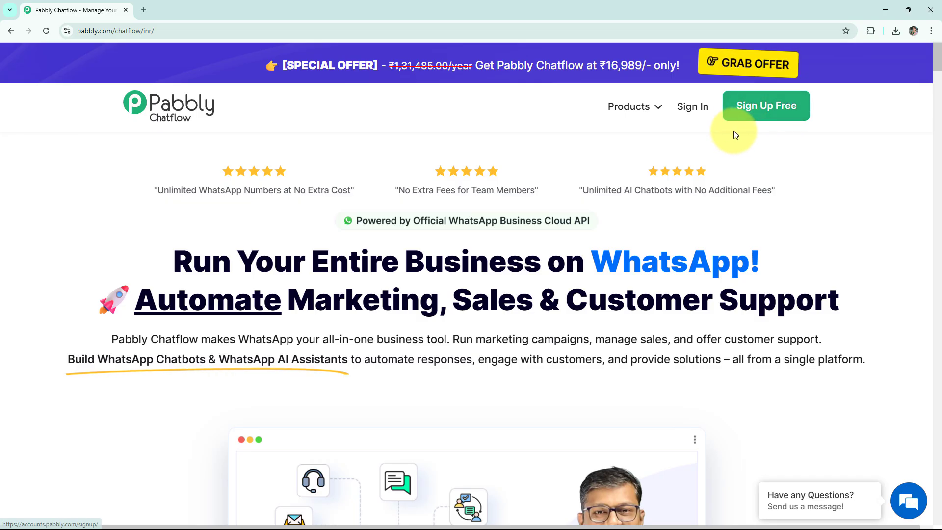
pyautogui.click(693, 109)
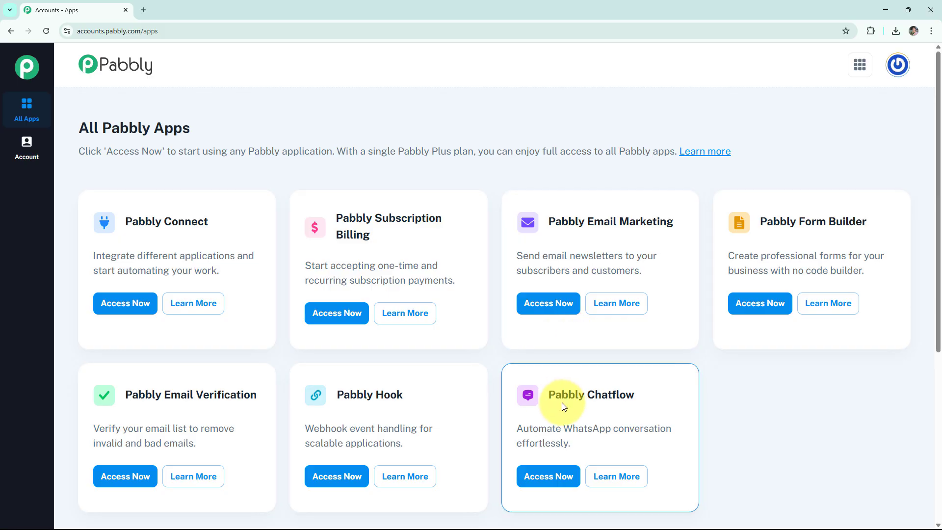
# Step: Choose Access Now on the Pabbly Chatflow card
pyautogui.click(548, 478)
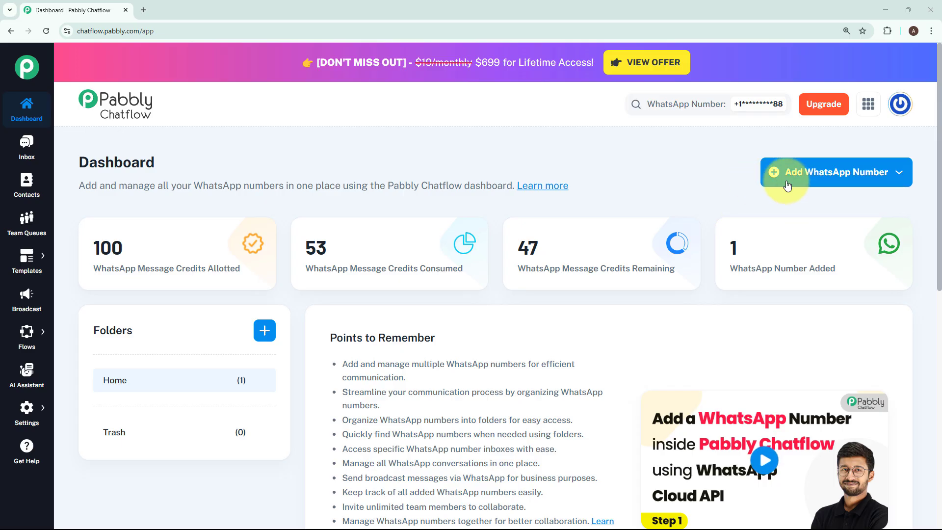
pyautogui.click(798, 181)
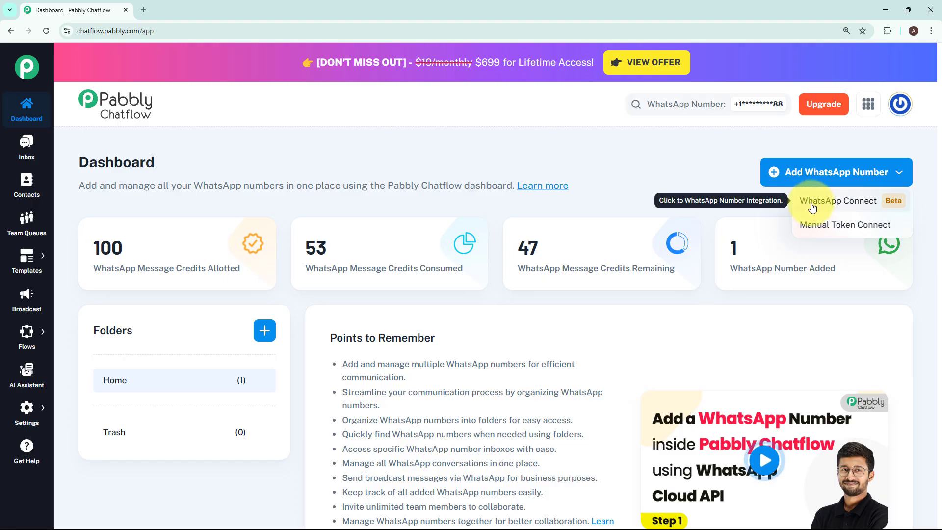
pyautogui.click(822, 232)
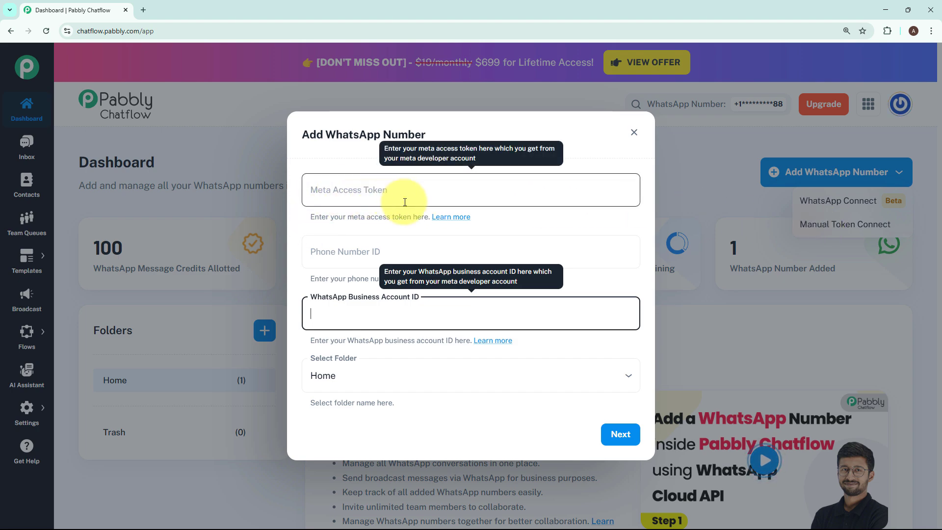
pyautogui.click(560, 217)
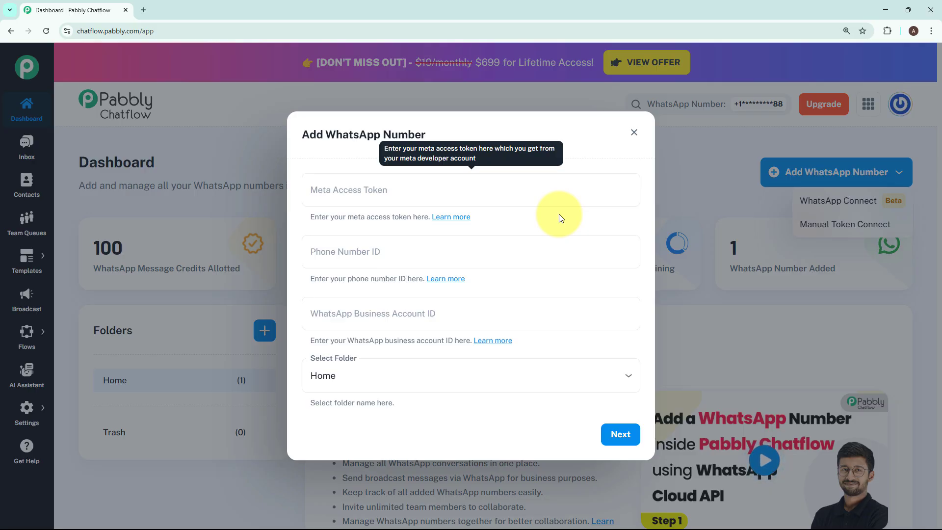
pyautogui.click(634, 133)
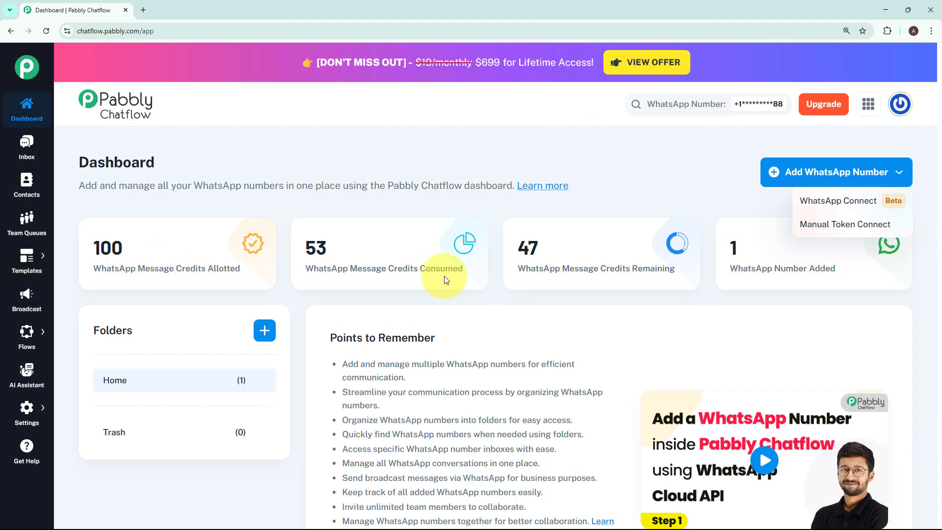
pyautogui.click(737, 283)
# Step: Go to the Flow Builder and add a new flow
pyautogui.moveTo(835, 274)
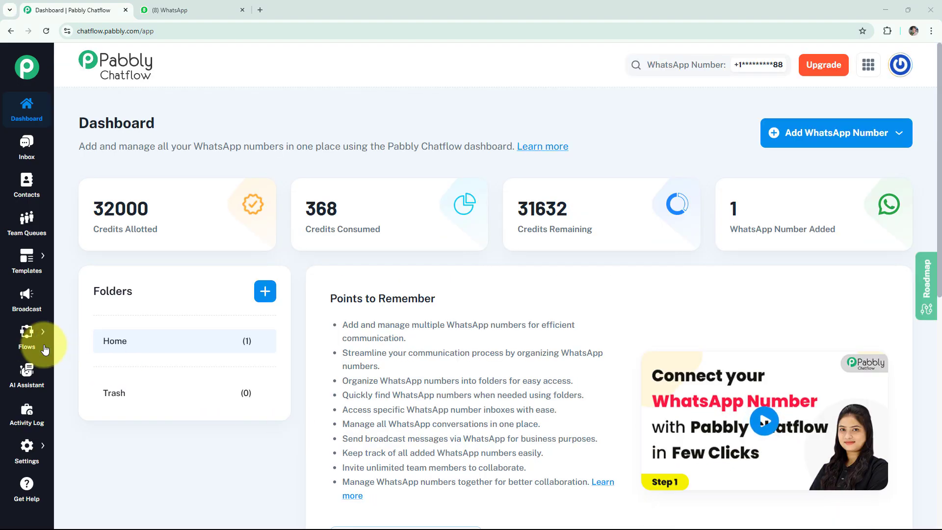
pyautogui.moveTo(27, 338)
pyautogui.click(68, 328)
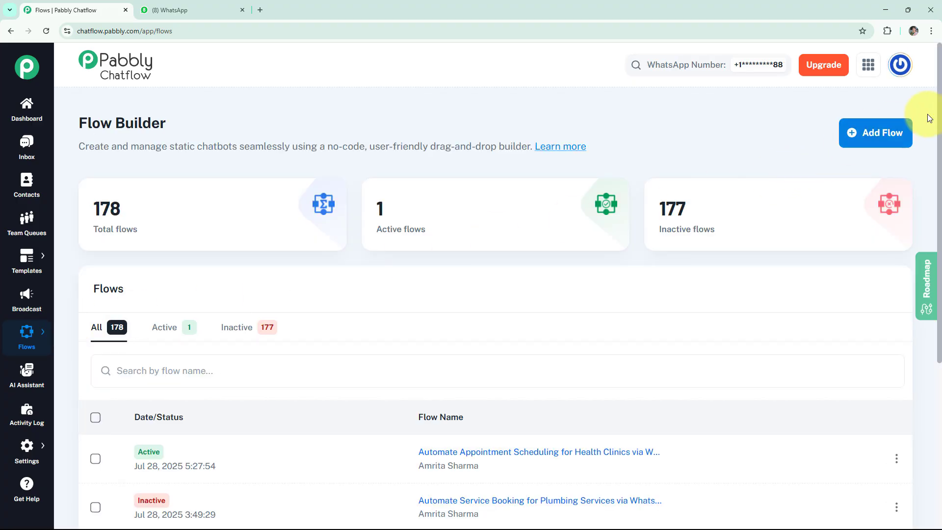
pyautogui.click(850, 132)
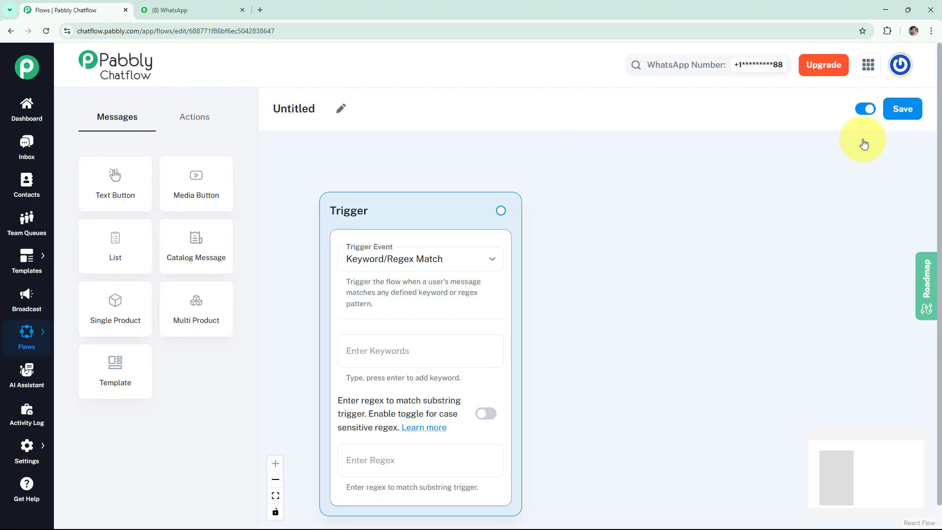
# Step: Replace the Untitled flow name with the yoga trial-booking flow name
pyautogui.click(347, 115)
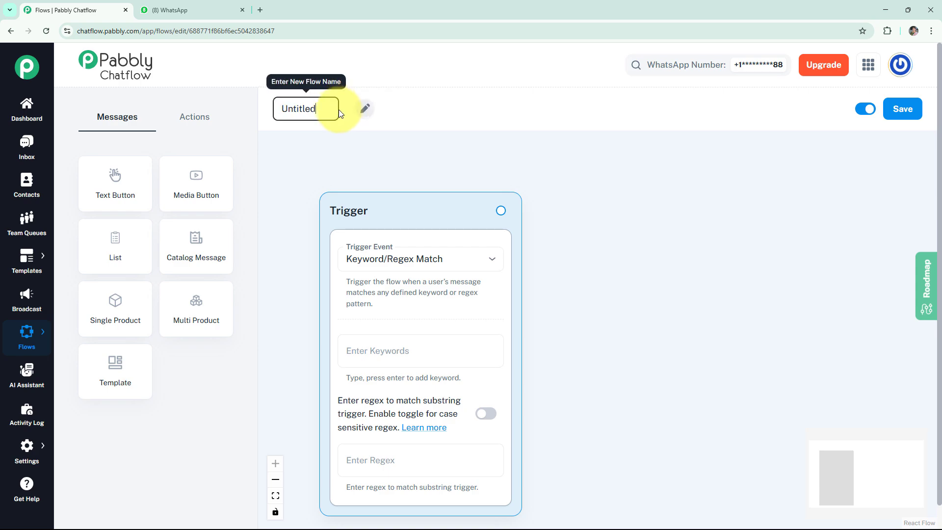
pyautogui.moveTo(334, 109); pyautogui.dragTo(263, 109)
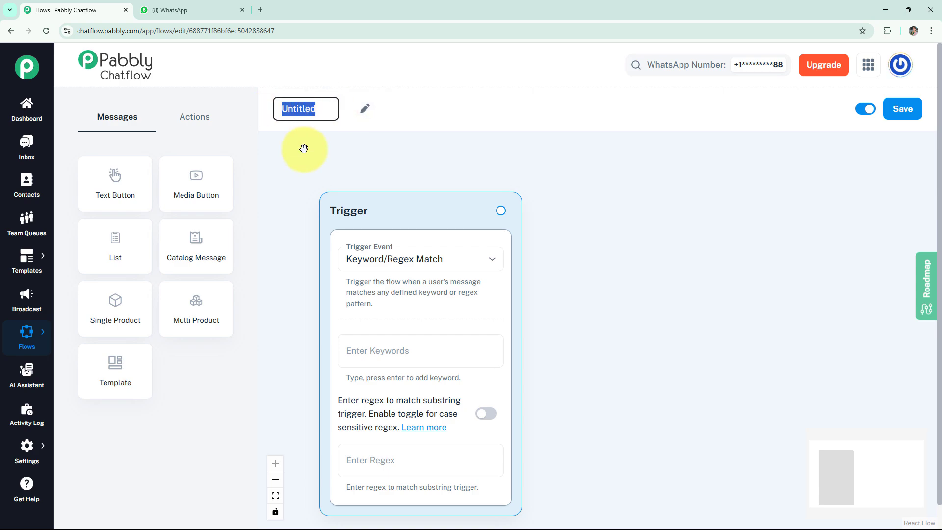
pyautogui.press('BackSpace')
pyautogui.click(285, 108)
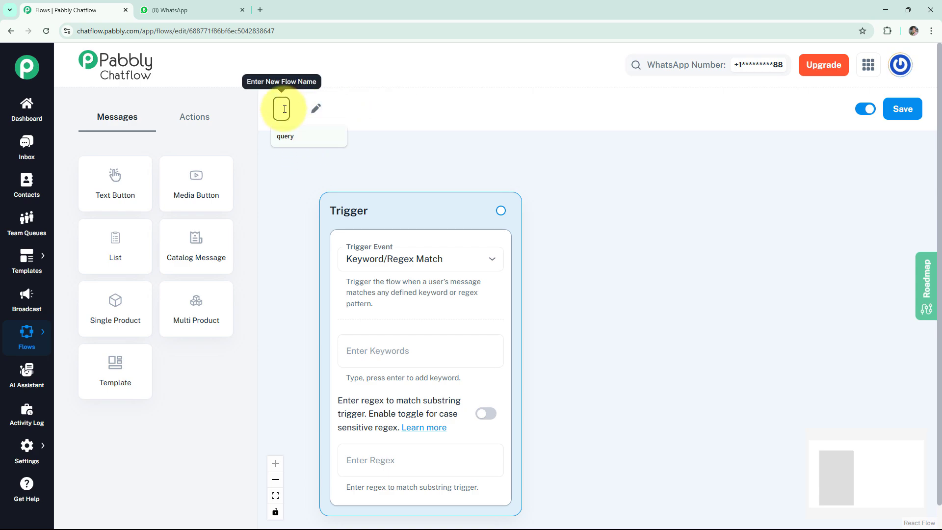
pyautogui.write('Automate Trial Class Booking for Yoga Studios via WhatsApp')
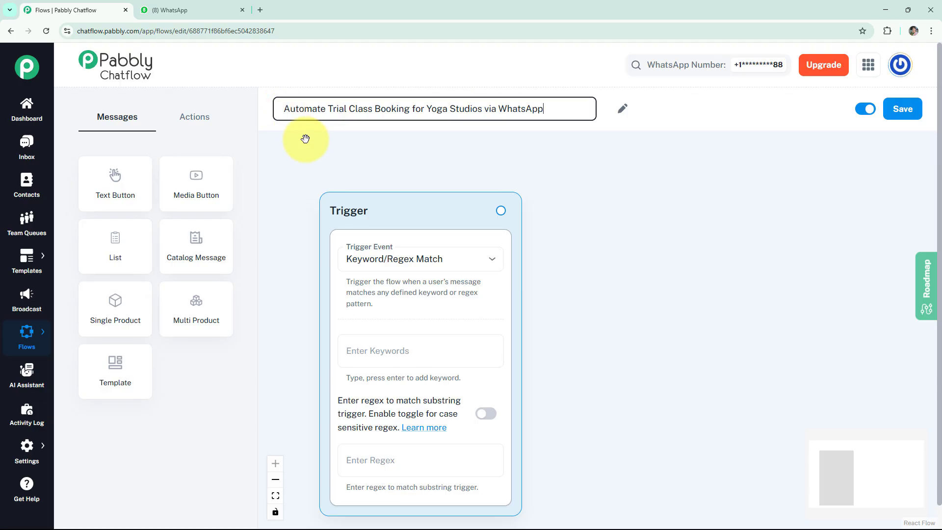
pyautogui.click(305, 144)
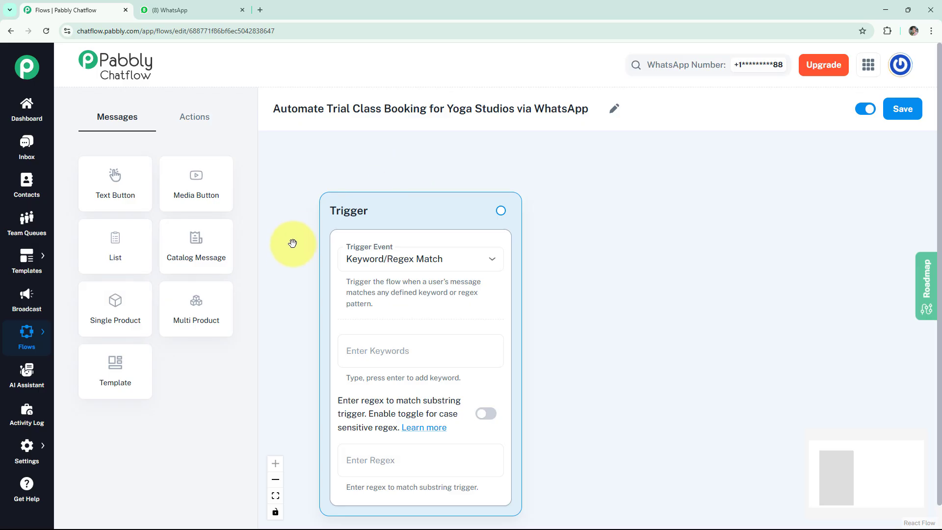
# Step: Keep the Keyword/Regex Match trigger and add keywords Book Yoga Class, Trial Class and Yoga Trial
pyautogui.click(360, 266)
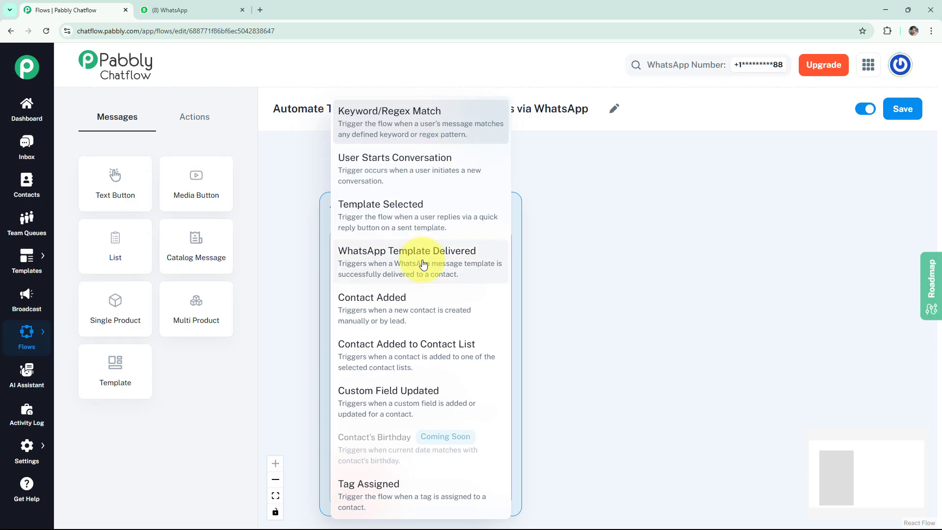
pyautogui.click(394, 140)
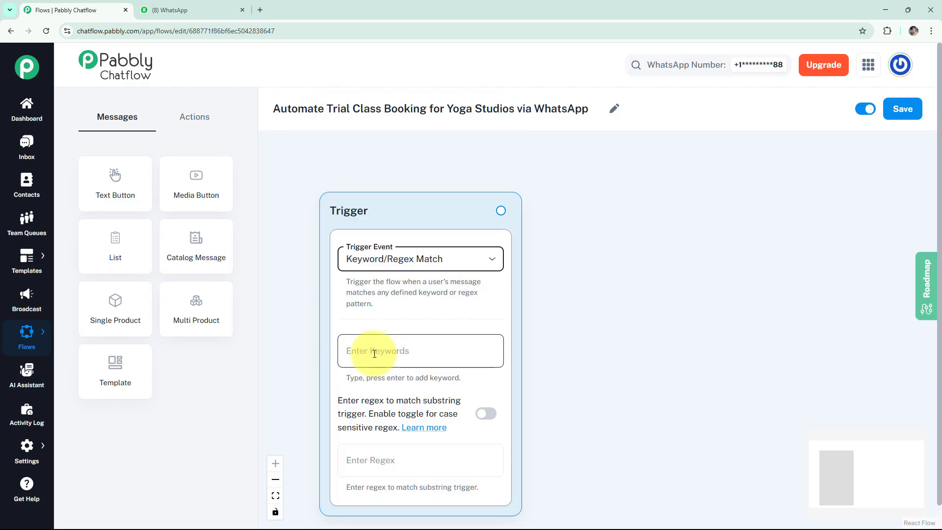
pyautogui.click(384, 355)
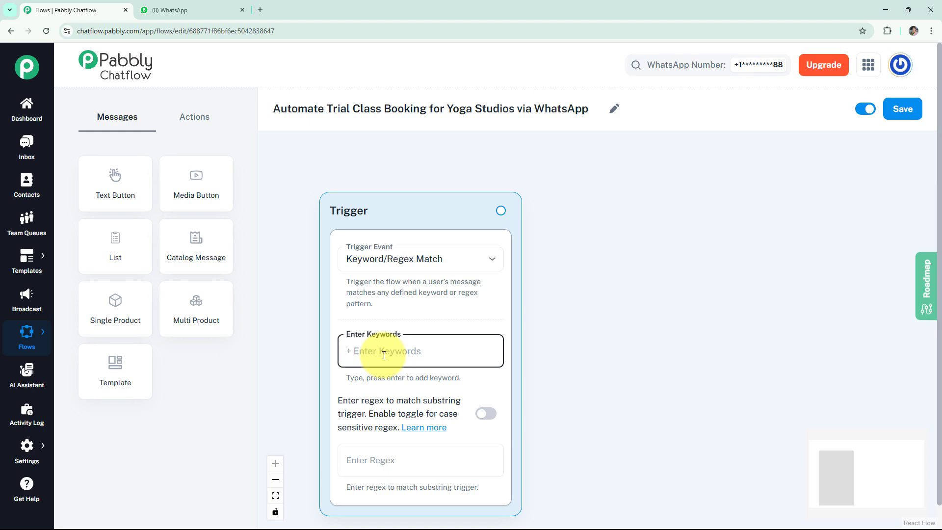
pyautogui.write('Book Yoga Class')
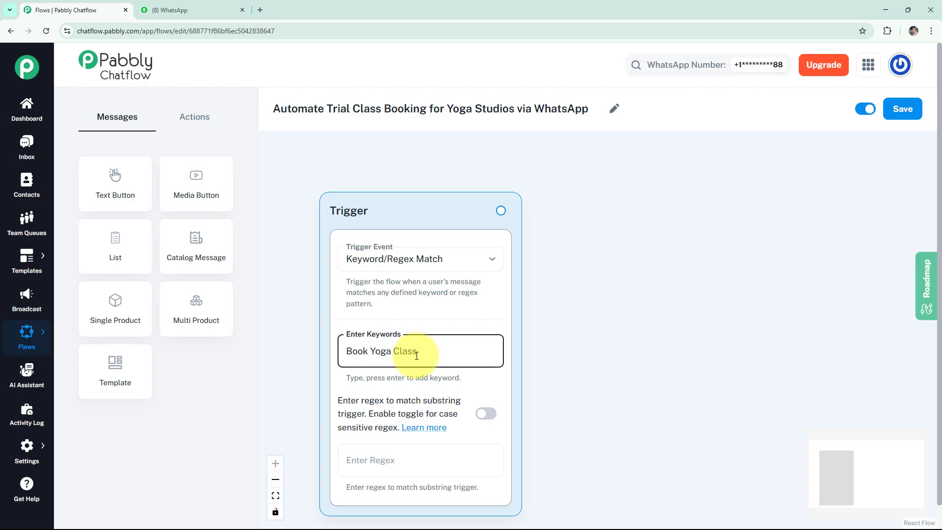
pyautogui.press('Return')
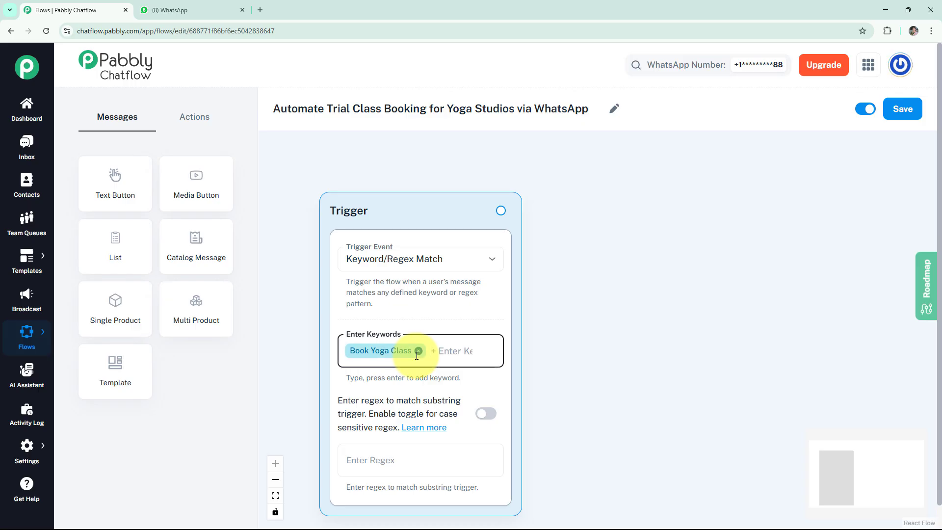
pyautogui.write('Trial Class')
pyautogui.press('Return')
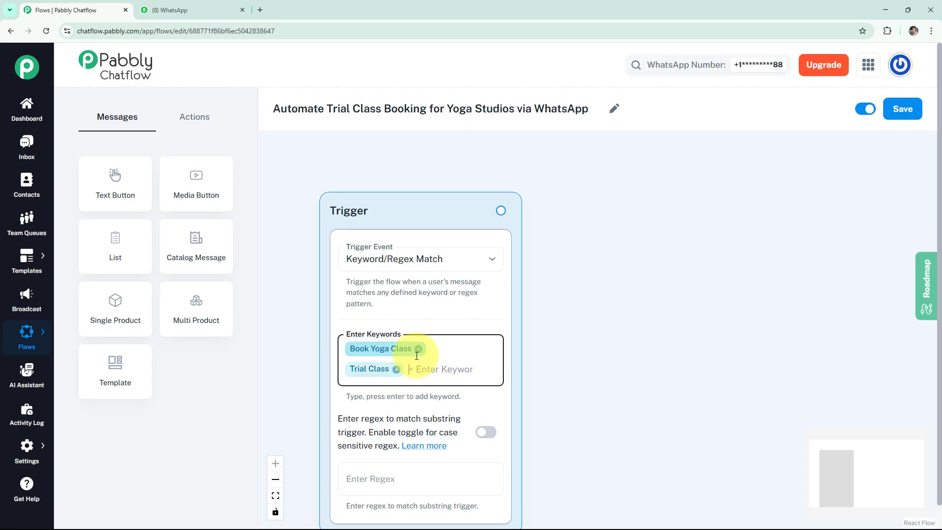
pyautogui.write('Yoga Trial')
pyautogui.press('Return')
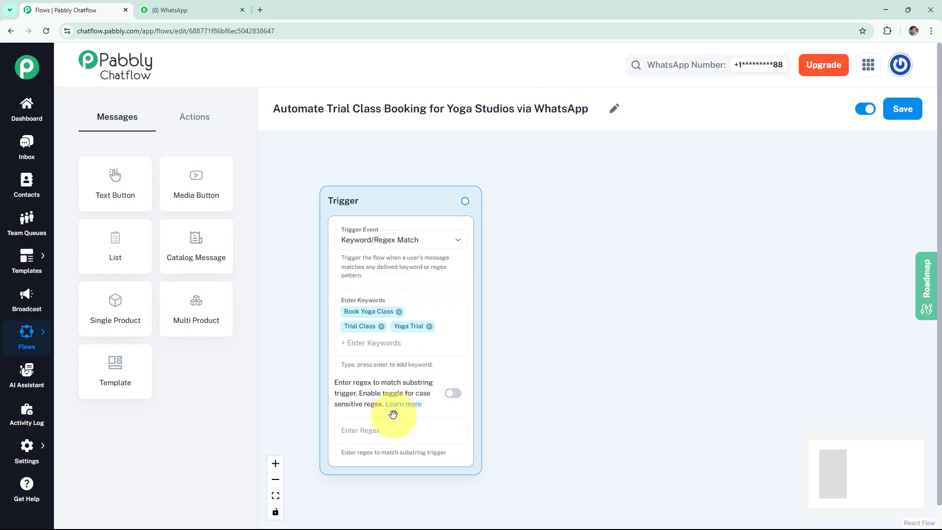
# Step: Enter the regex [s\S]+ and turn on case-sensitive matching
pyautogui.click(393, 428)
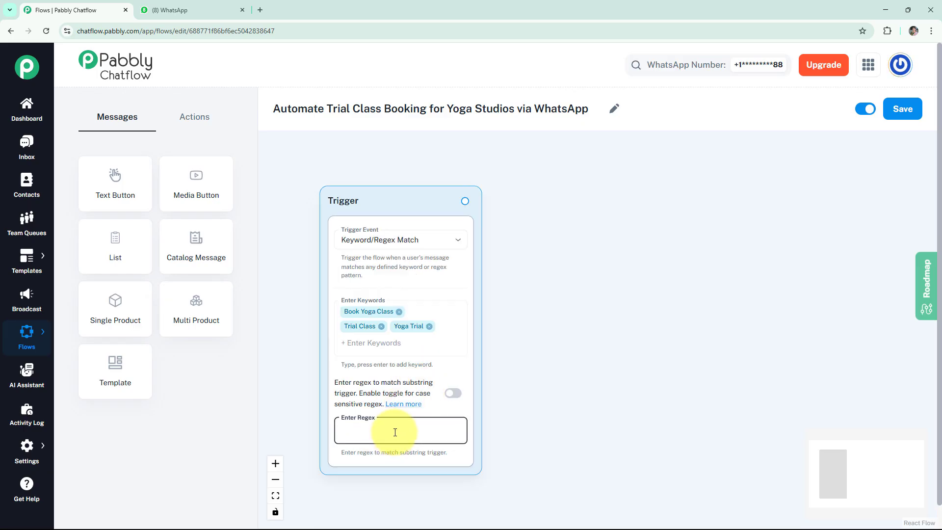
pyautogui.write('(')
pyautogui.write('s\\')
pyautogui.write('S]+')
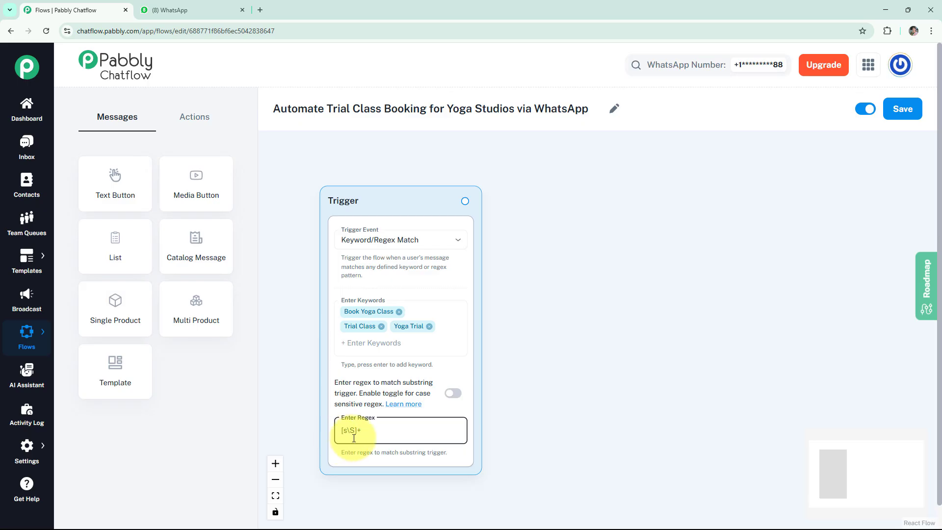
pyautogui.click(447, 396)
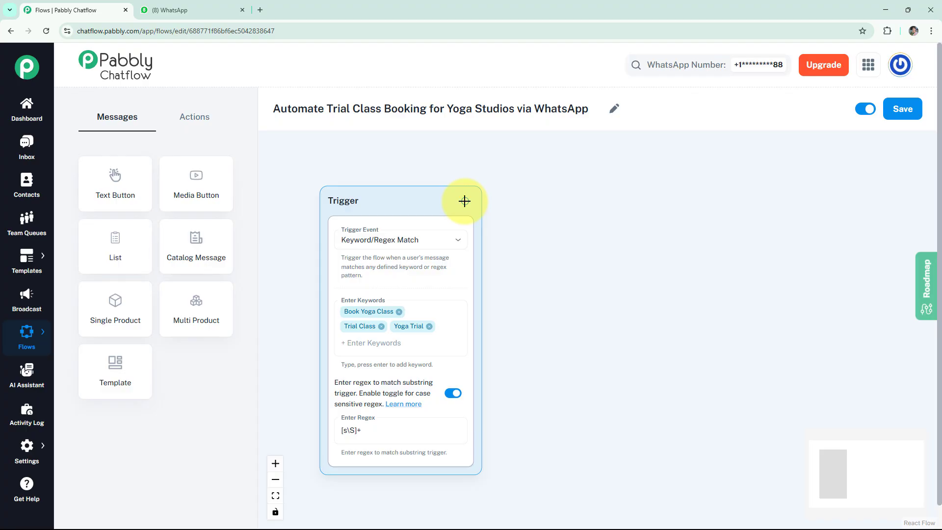
# Step: Attach a List message step after the trigger and preview how it looks
pyautogui.moveTo(464, 202); pyautogui.dragTo(542, 176)
pyautogui.click(544, 263)
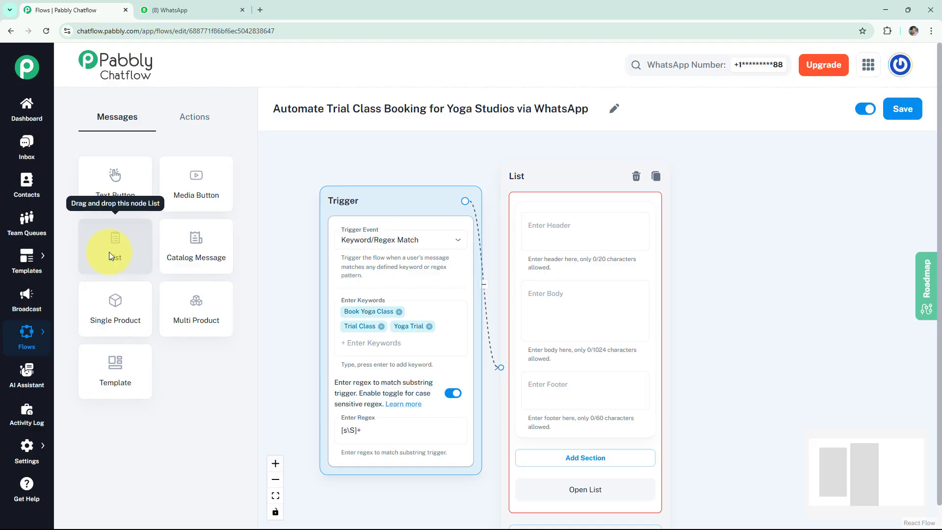
pyautogui.moveTo(511, 172); pyautogui.dragTo(515, 184)
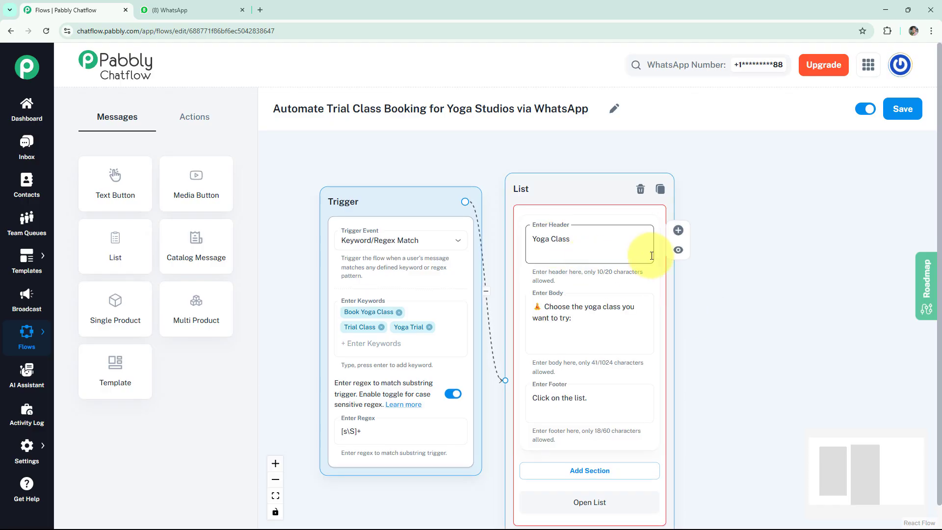
pyautogui.click(543, 417)
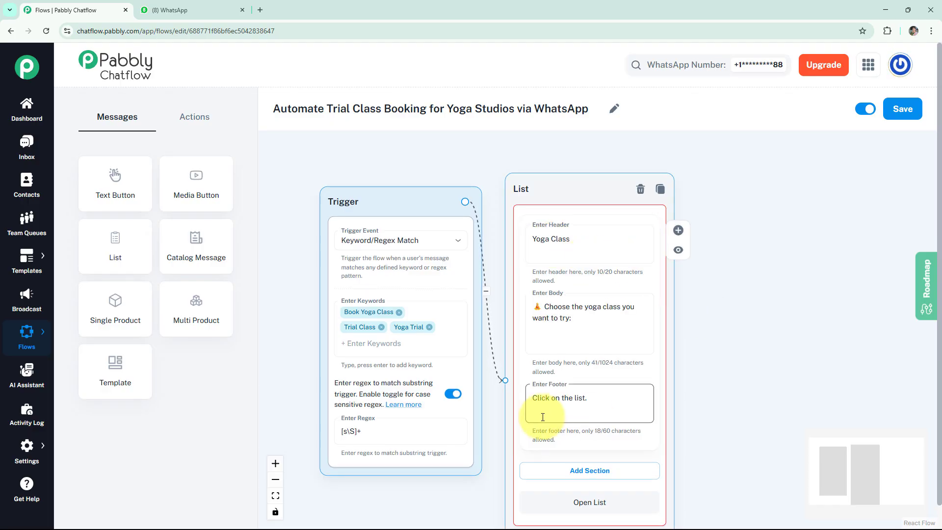
pyautogui.click(678, 250)
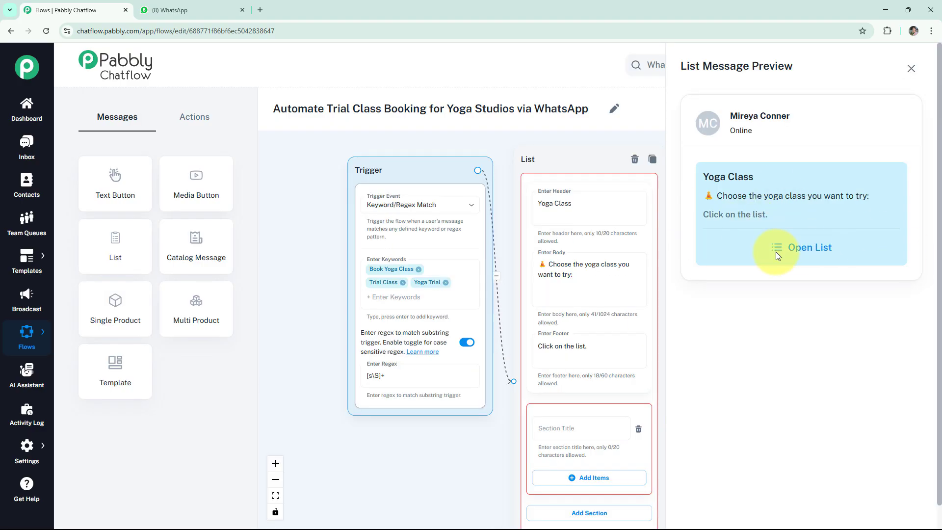
pyautogui.click(911, 69)
# Step: Title the section 'Yoga Class Options:' and add a Power Yoga item with a description
pyautogui.click(575, 436)
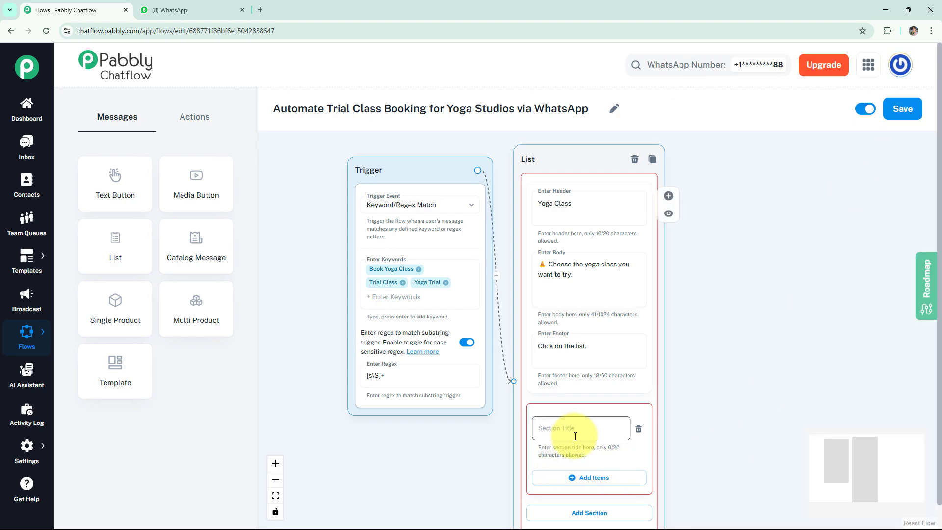
pyautogui.click(575, 430)
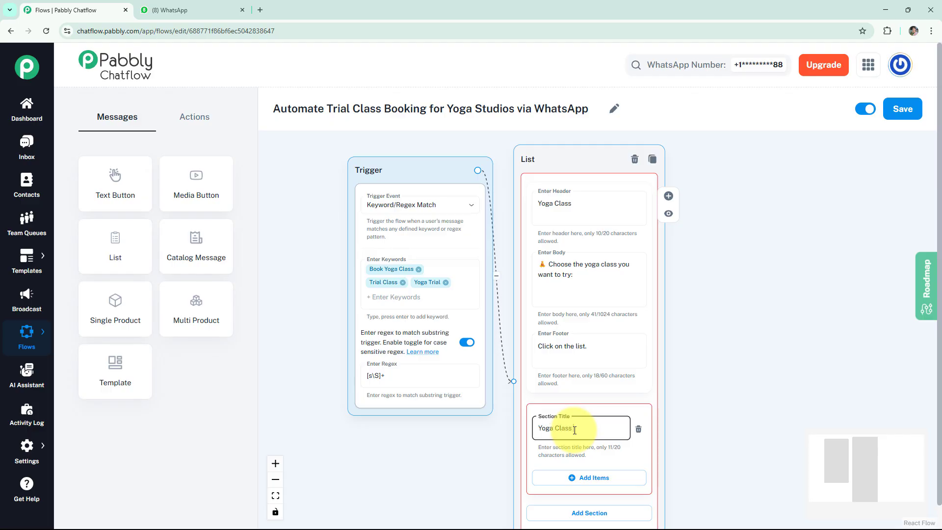
pyautogui.write('Yoga Class Options:')
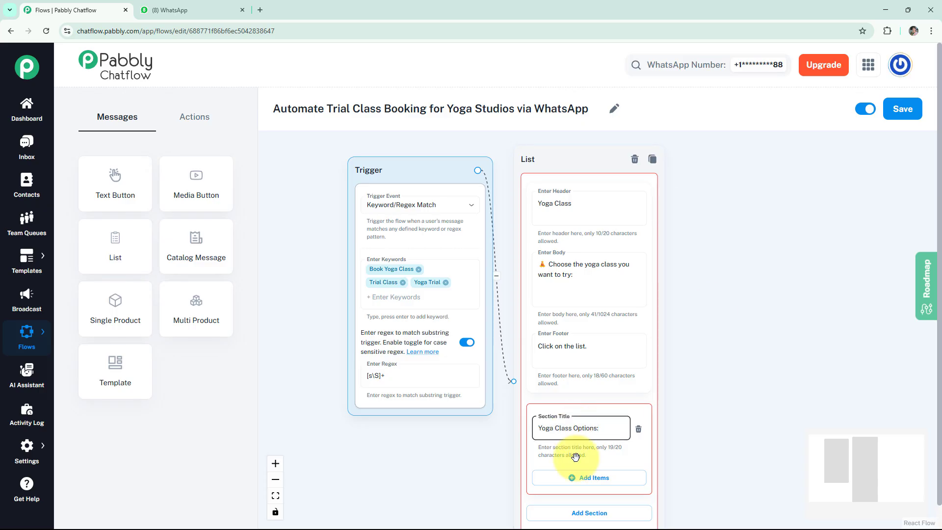
pyautogui.click(595, 476)
pyautogui.moveTo(700, 455); pyautogui.dragTo(695, 378)
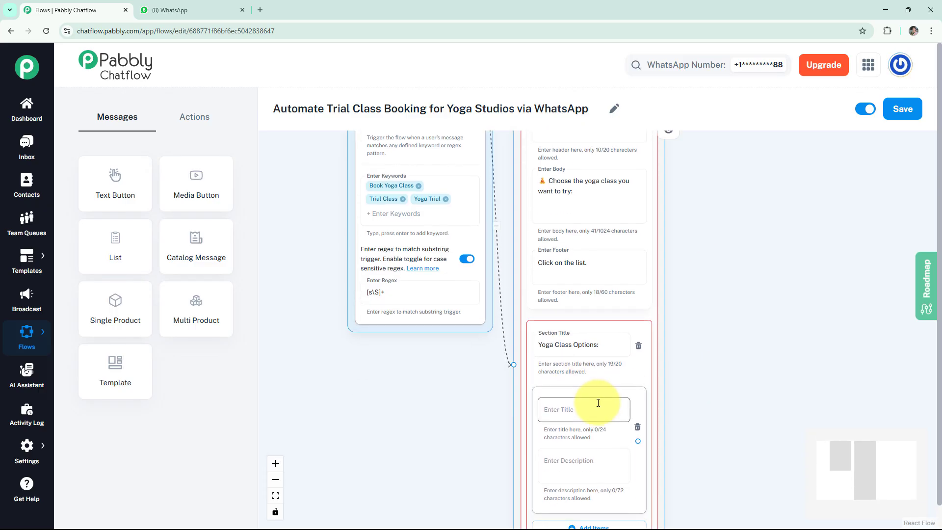
pyautogui.write('Po')
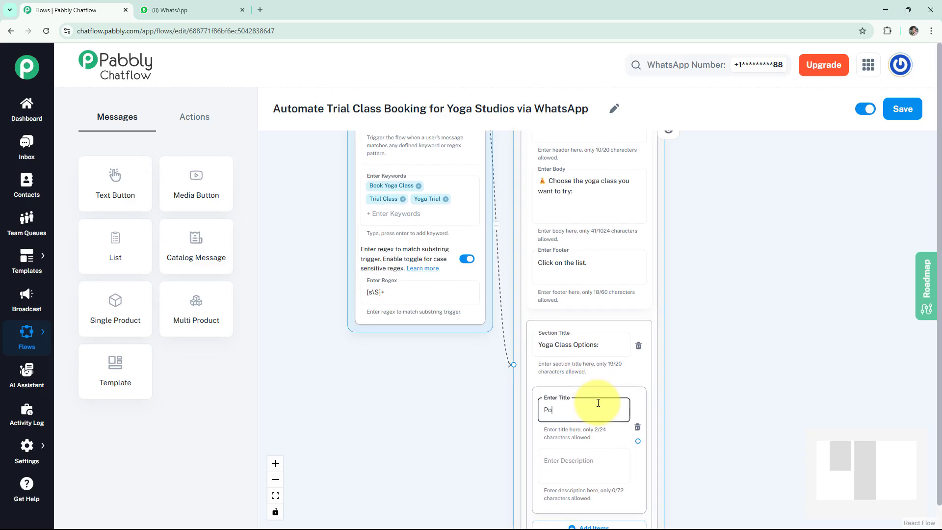
pyautogui.write('wer Yoga')
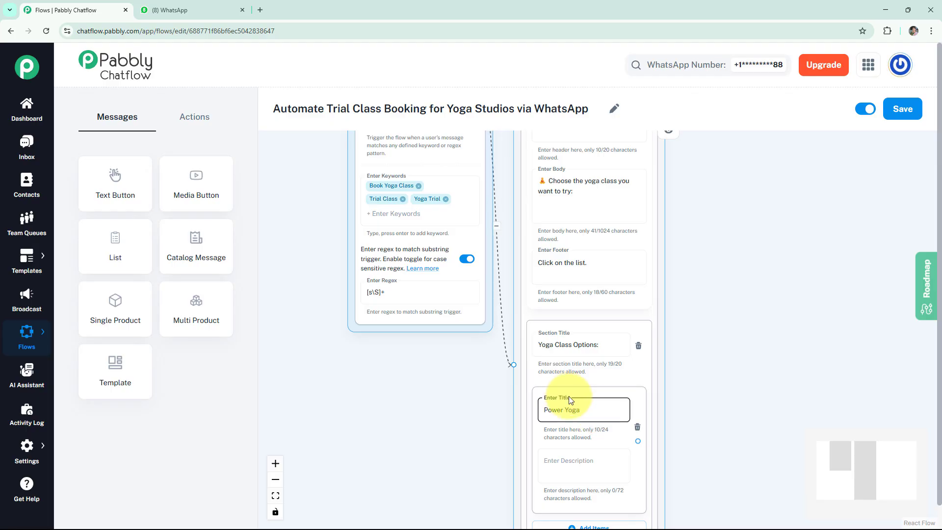
pyautogui.click(573, 461)
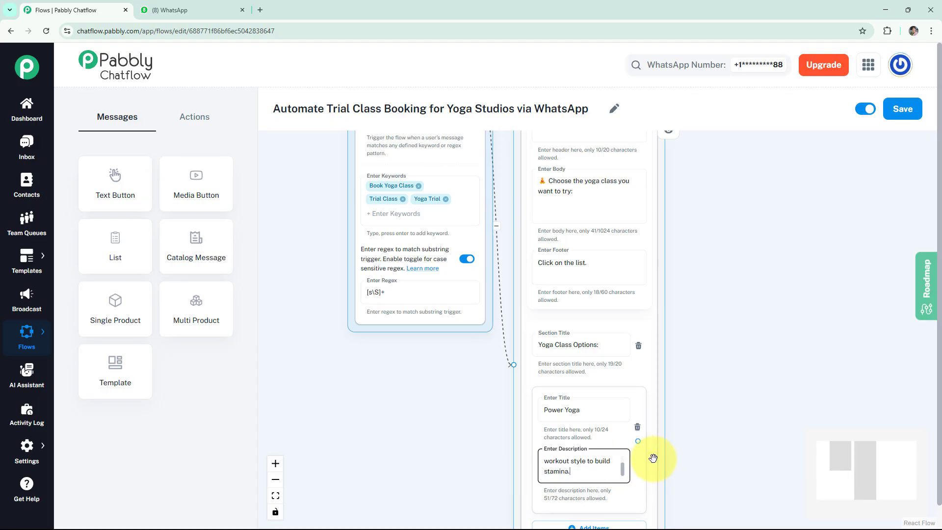
pyautogui.write('.')
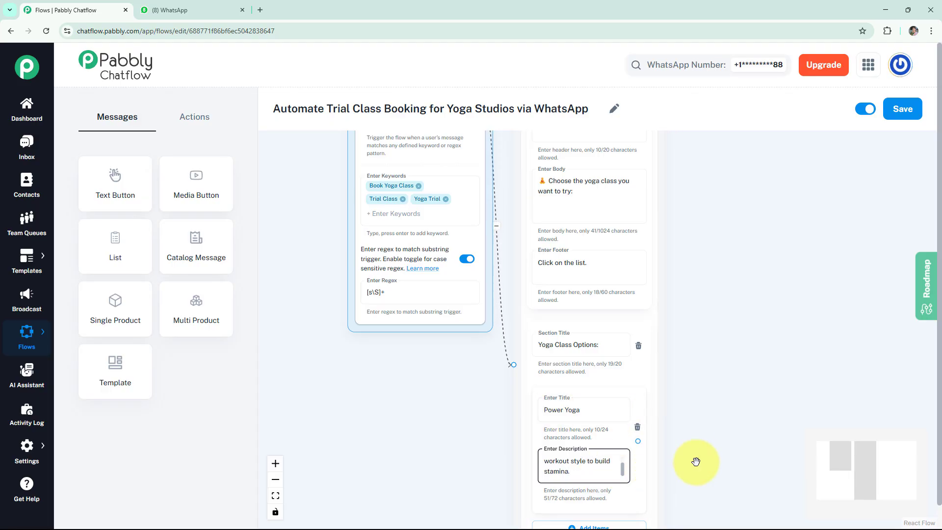
# Step: Add two more option items for Hatha Yoga and Vinyasa Flow and zoom out over the flow
pyautogui.moveTo(696, 461); pyautogui.dragTo(694, 438)
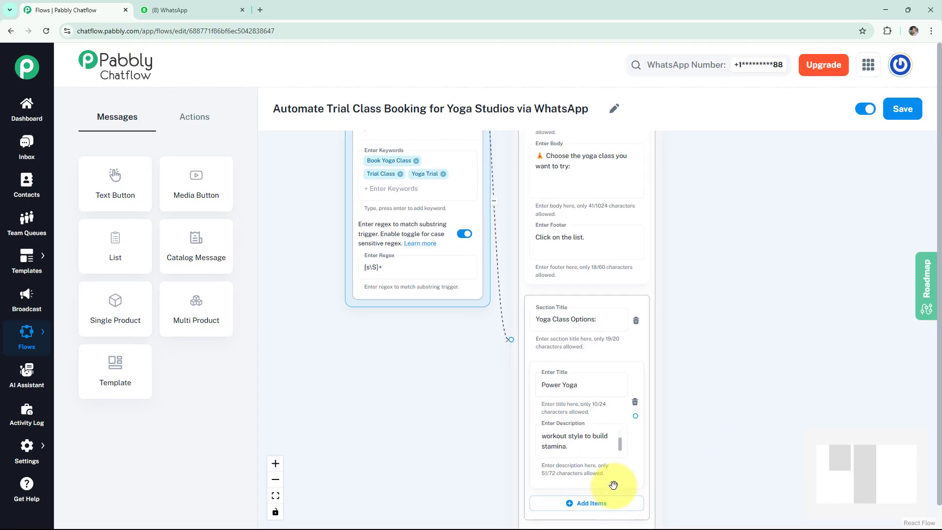
pyautogui.moveTo(612, 486); pyautogui.dragTo(597, 386)
pyautogui.click(588, 404)
pyautogui.scroll(-3, 715, 368)
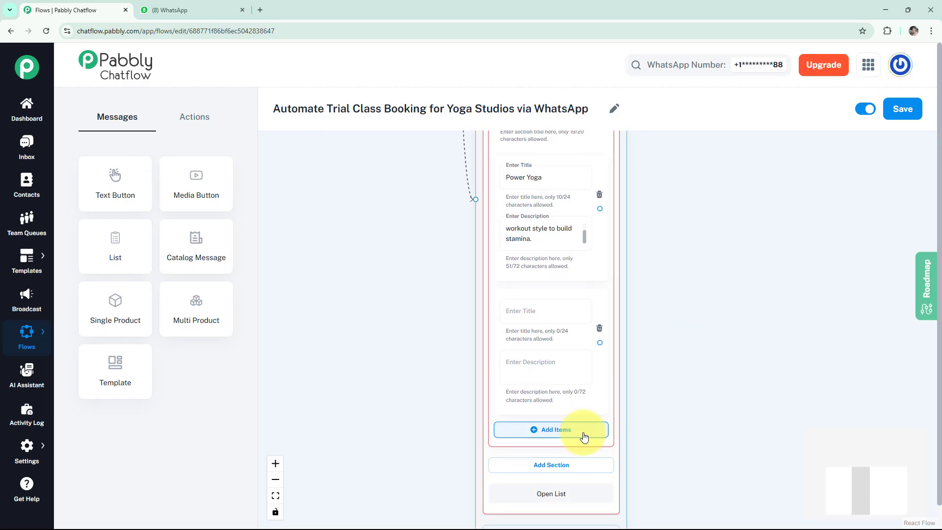
pyautogui.click(550, 433)
pyautogui.moveTo(677, 435); pyautogui.dragTo(696, 368)
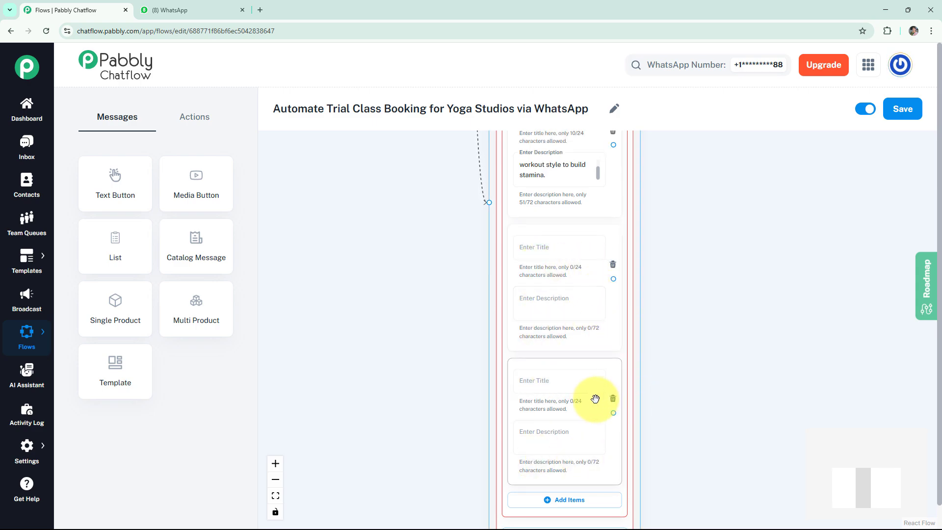
pyautogui.scroll(-3, 740, 344)
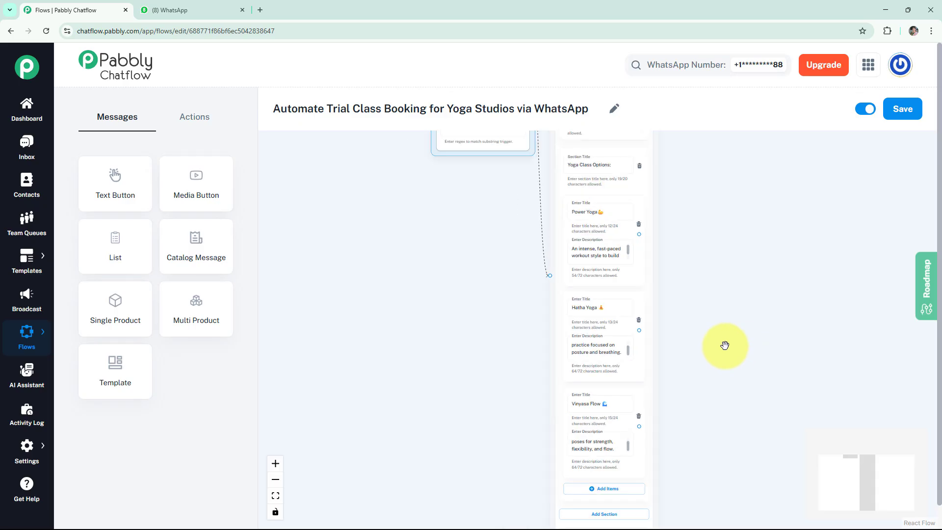
pyautogui.moveTo(726, 344); pyautogui.dragTo(609, 383)
pyautogui.scroll(-3, 668, 349)
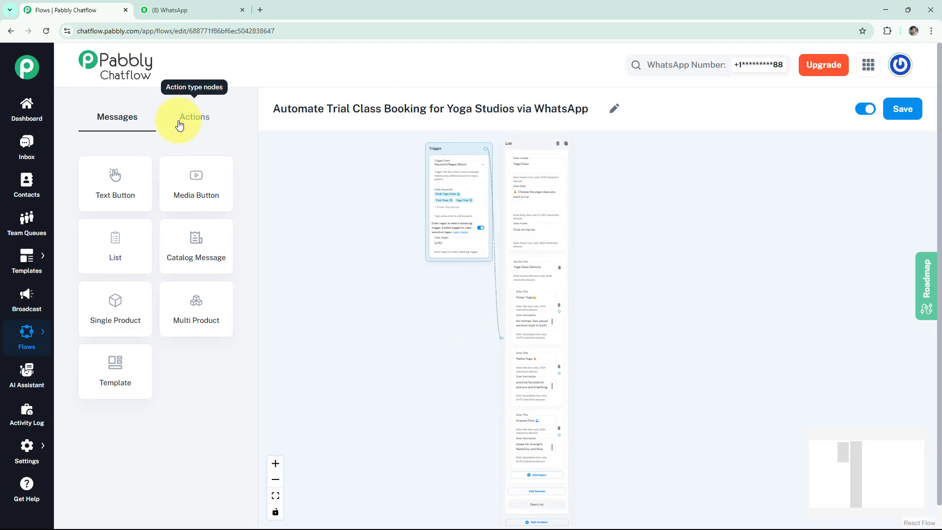
# Step: Add an Ask Question step carrying the preferred trial-date prompt
pyautogui.click(198, 130)
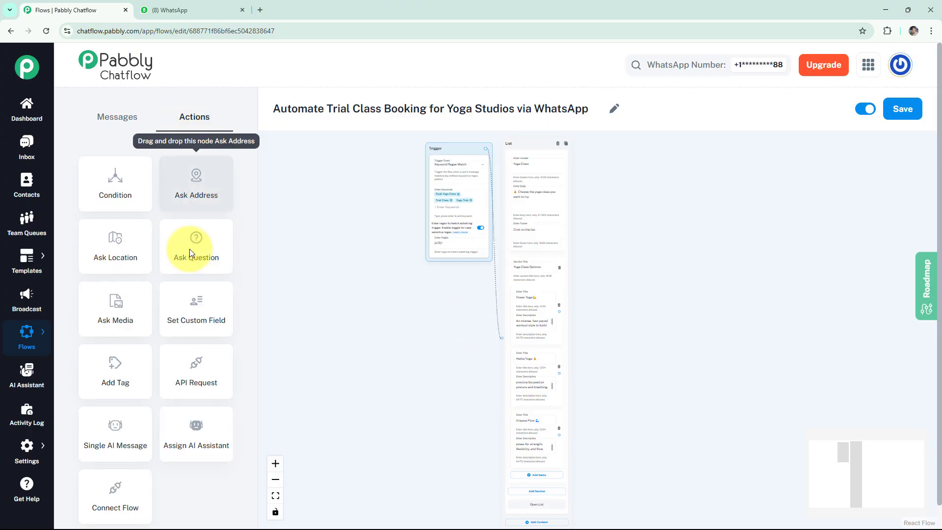
pyautogui.moveTo(185, 248); pyautogui.dragTo(592, 293)
pyautogui.scroll(3, 607, 294)
pyautogui.click(617, 318)
pyautogui.write('📅 *Please provide your preferred date for the trial class.*')
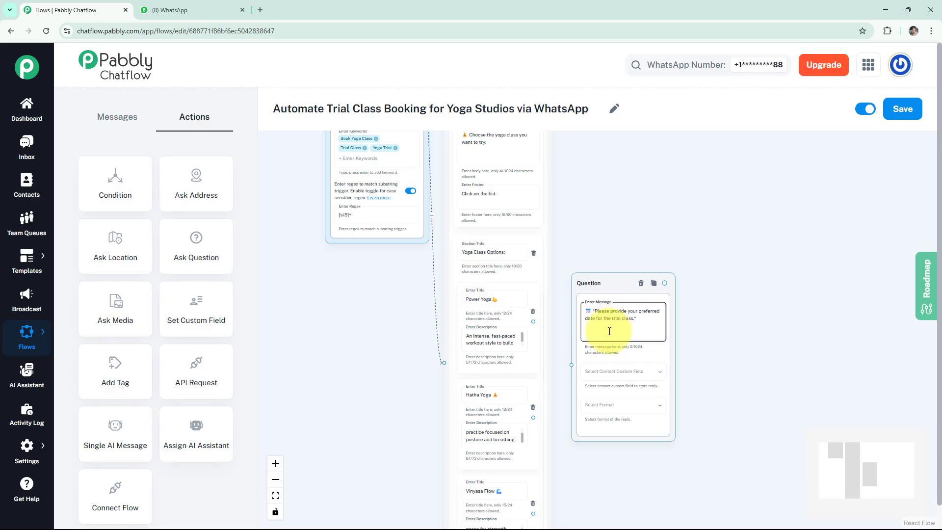
pyautogui.scroll(3, 621, 326)
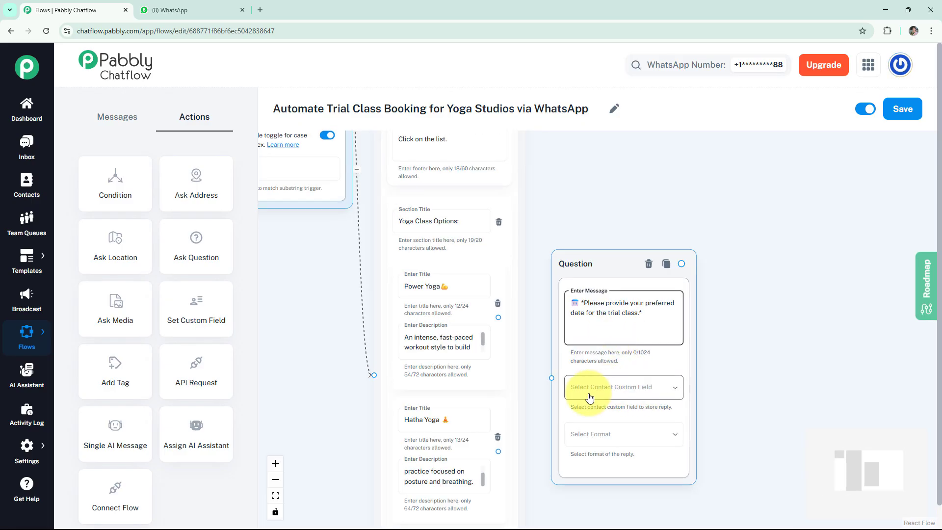
# Step: Store the reply in the Date custom field, require Date format and allow 3 attempts
pyautogui.click(625, 393)
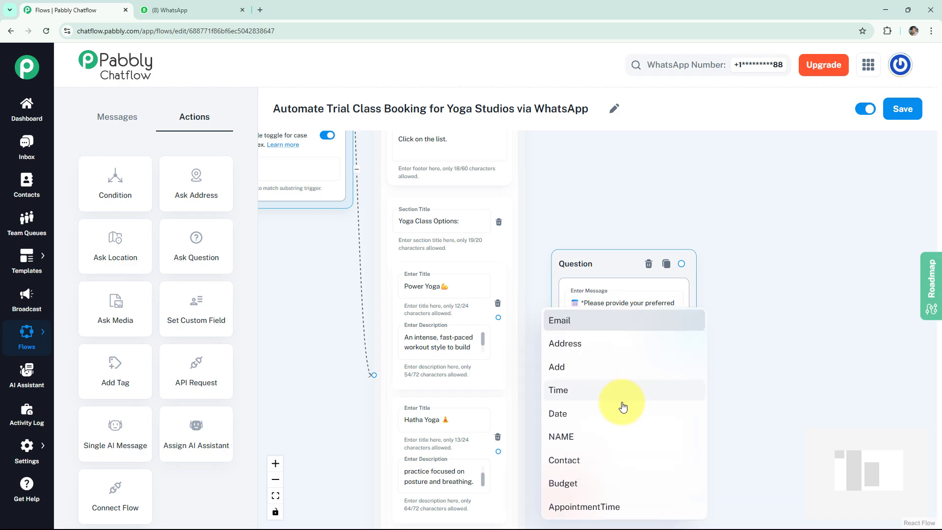
pyautogui.click(627, 415)
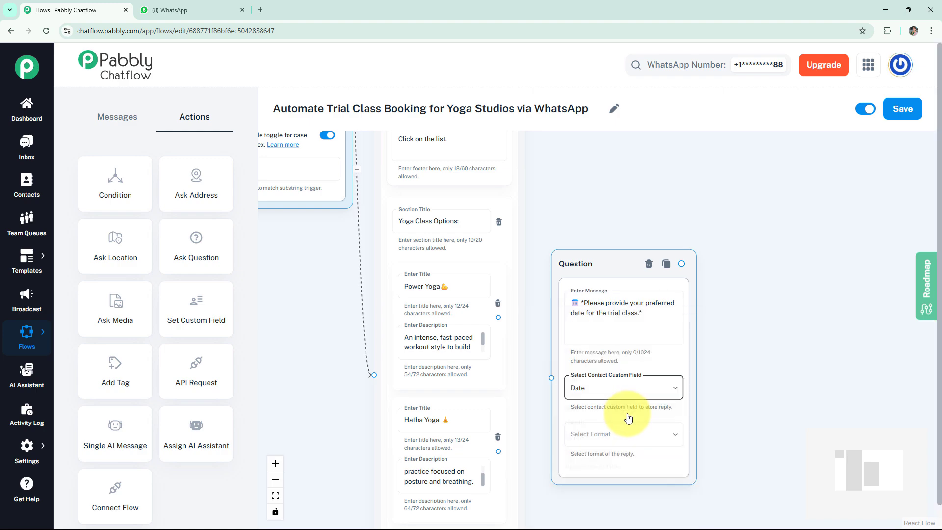
pyautogui.click(610, 435)
pyautogui.click(605, 437)
pyautogui.scroll(-3, 719, 422)
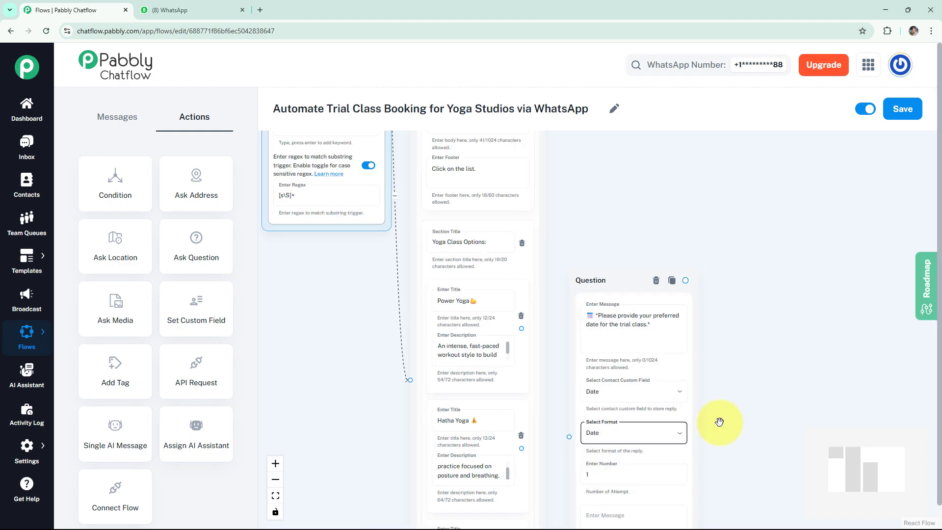
pyautogui.click(631, 386)
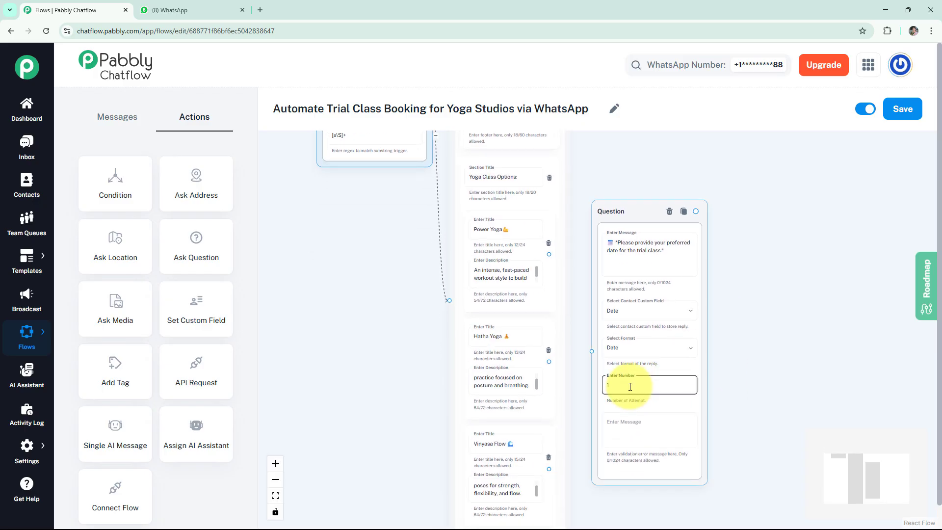
pyautogui.press('BackSpace')
pyautogui.write('3')
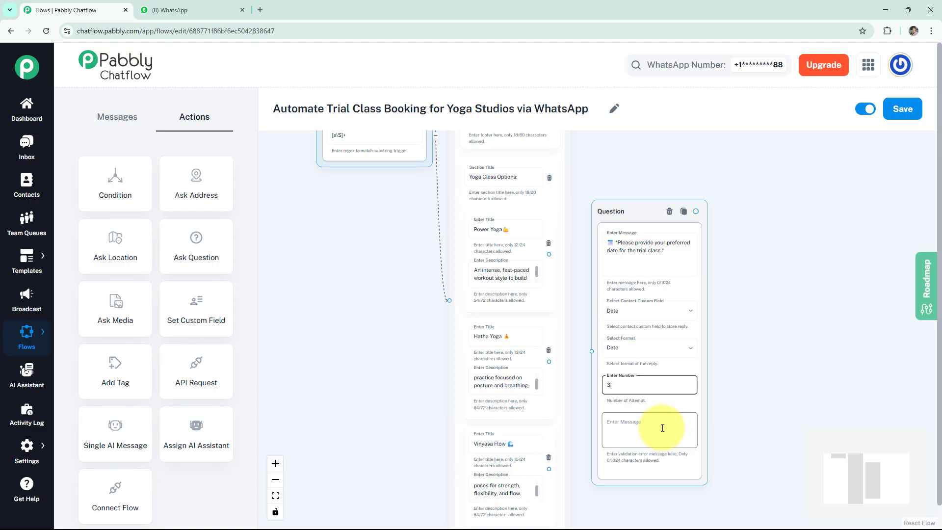
pyautogui.scroll(-1, 758, 391)
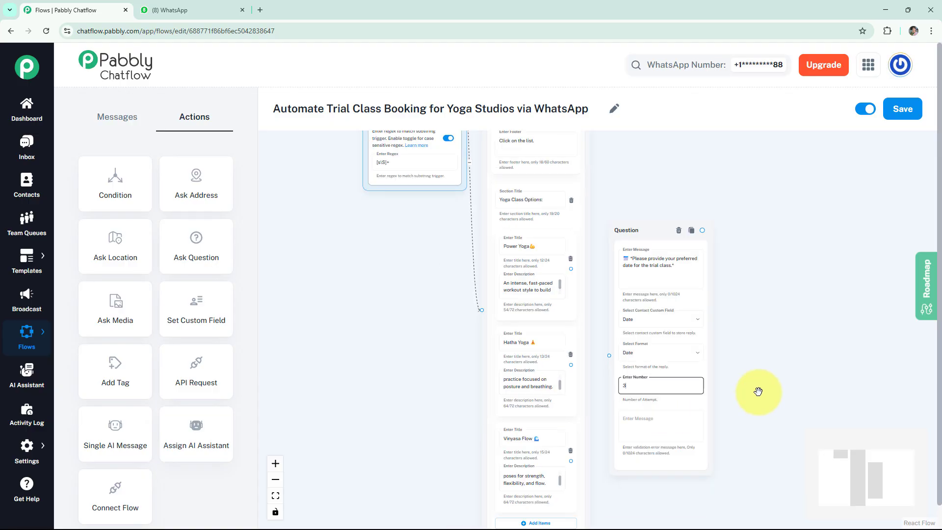
# Step: Connect the Power Yoga and Vinyasa Flow options to the date question
pyautogui.moveTo(768, 357); pyautogui.dragTo(766, 311)
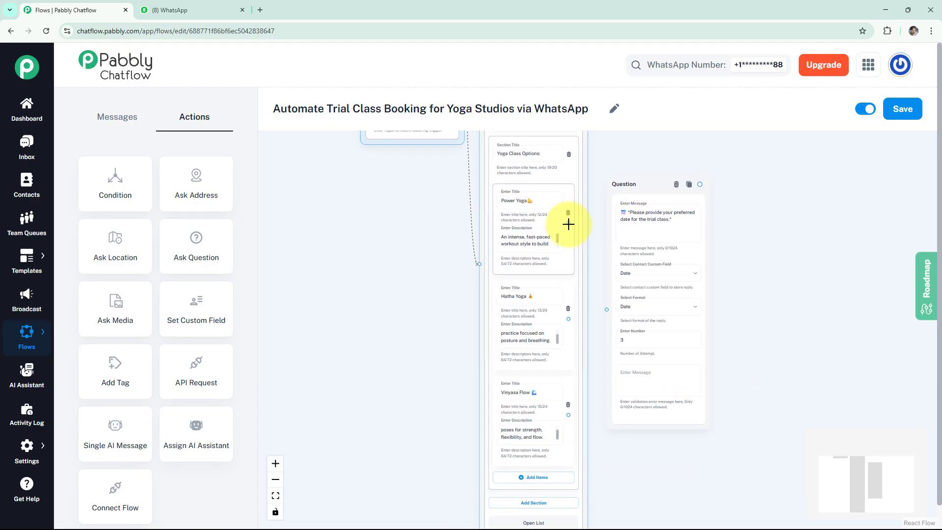
pyautogui.moveTo(568, 224); pyautogui.dragTo(605, 311)
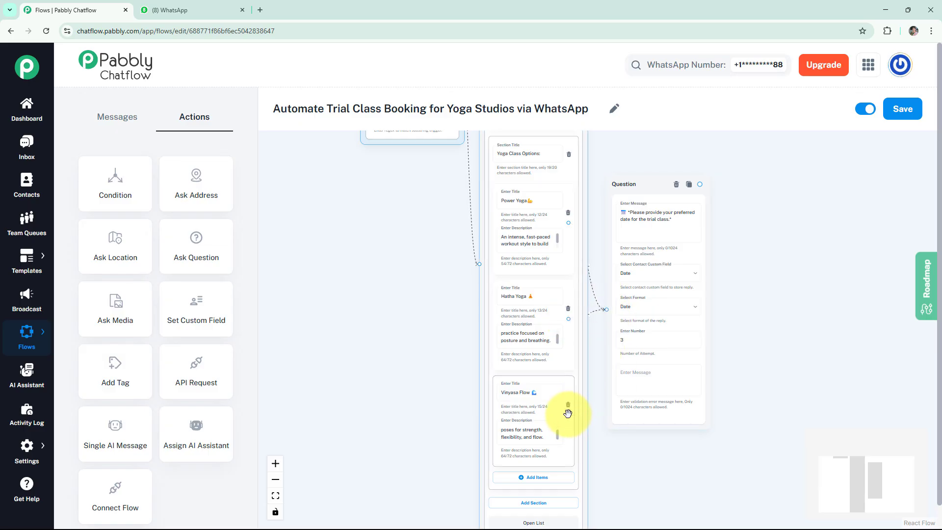
pyautogui.moveTo(568, 415); pyautogui.dragTo(607, 309)
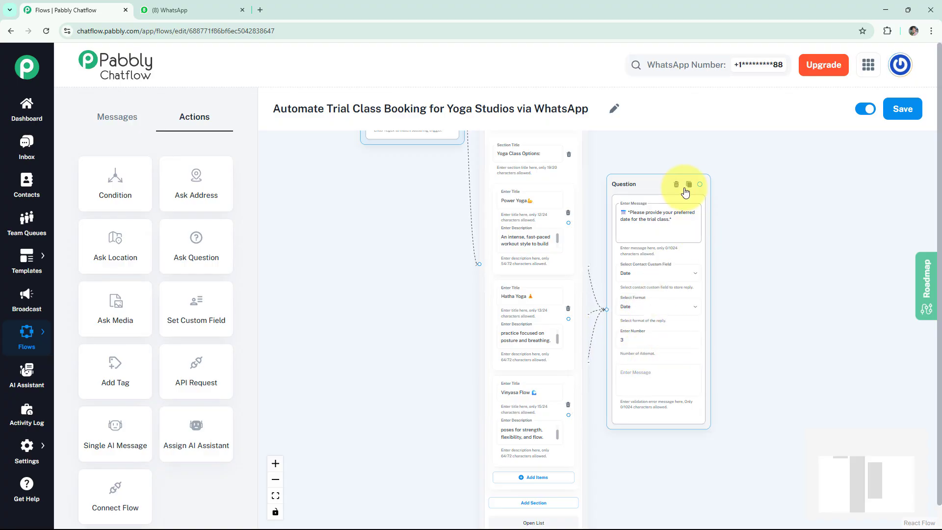
# Step: Add a question asking for the preferred trial time, stored in Time with format Any
pyautogui.moveTo(189, 258); pyautogui.dragTo(753, 262)
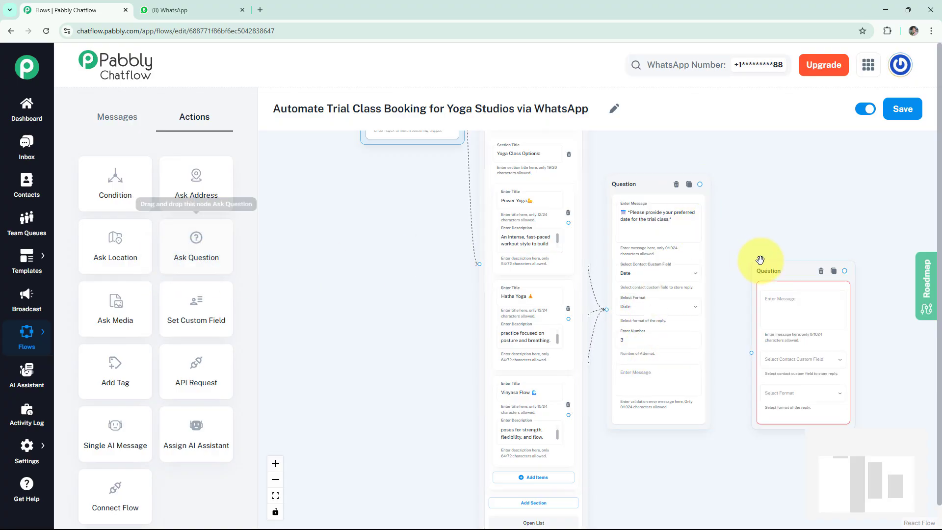
pyautogui.click(762, 221)
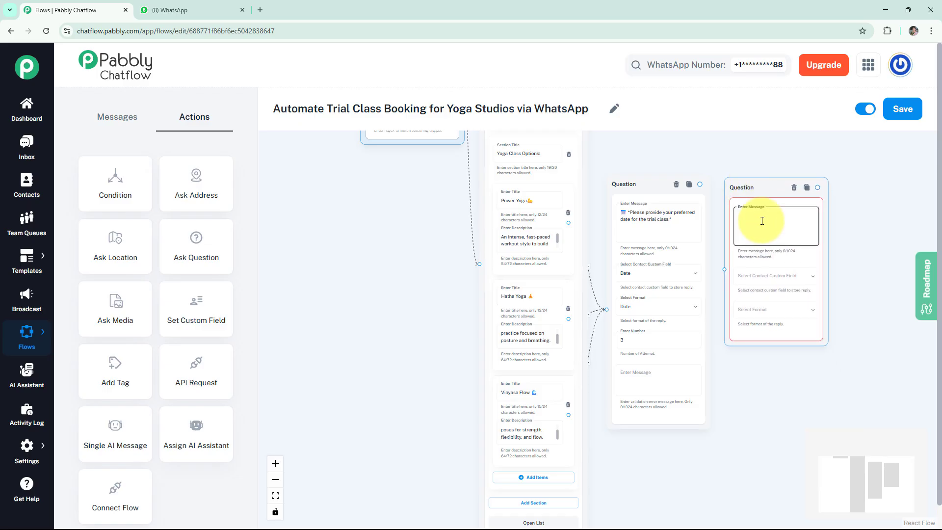
pyautogui.write('📅 Please provide your preferred time for the trial class')
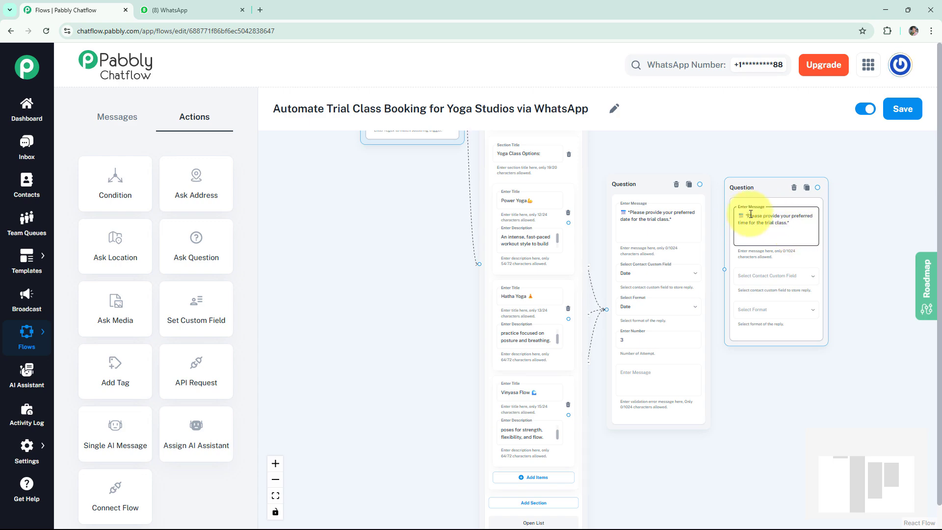
pyautogui.click(778, 277)
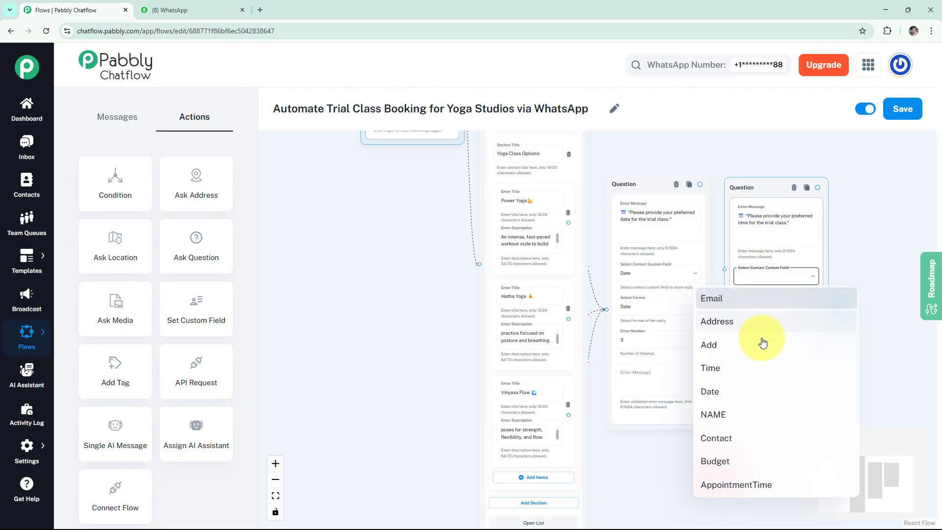
pyautogui.click(742, 369)
pyautogui.click(765, 312)
pyautogui.click(740, 336)
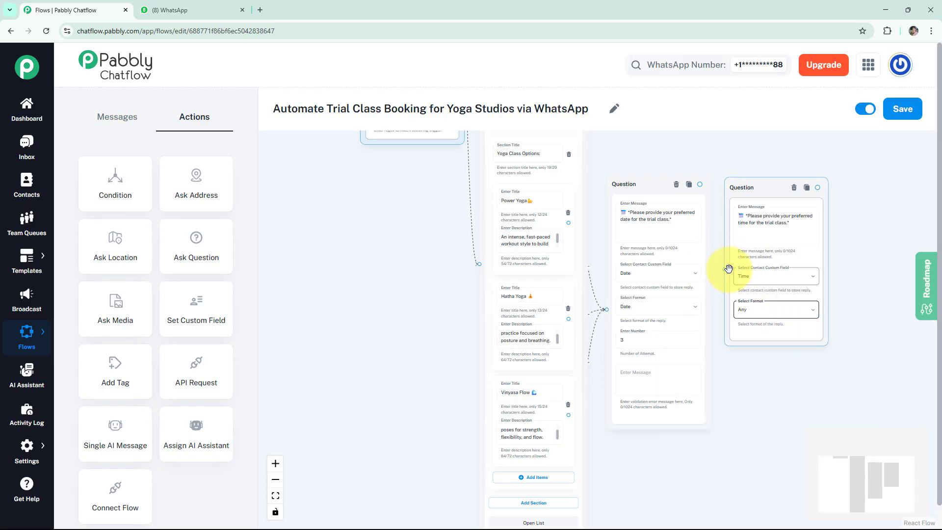
# Step: Connect the date question to the new time question
pyautogui.moveTo(724, 269); pyautogui.dragTo(702, 187)
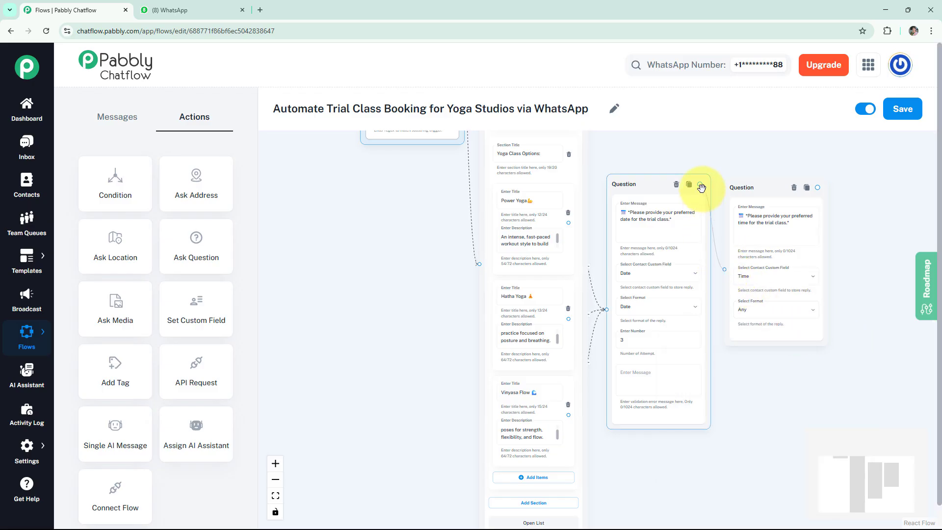
pyautogui.click(803, 165)
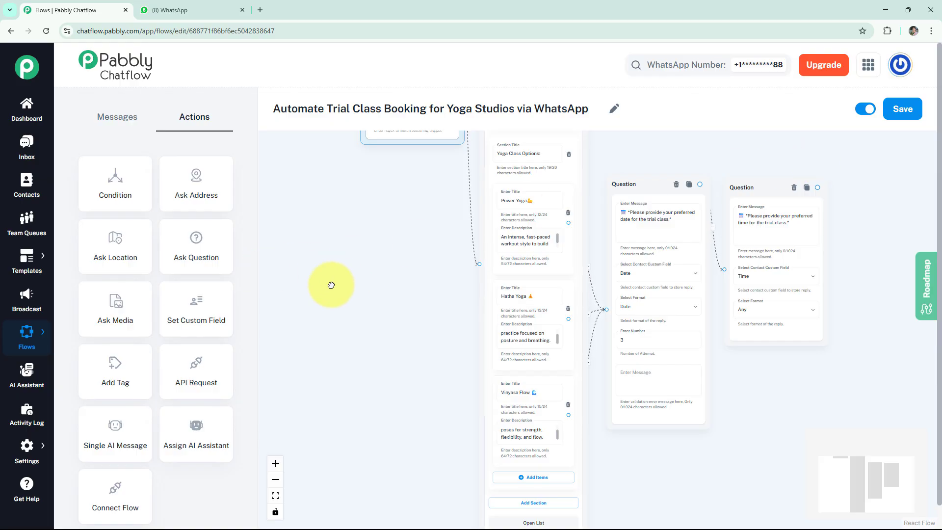
pyautogui.moveTo(331, 285); pyautogui.dragTo(190, 282)
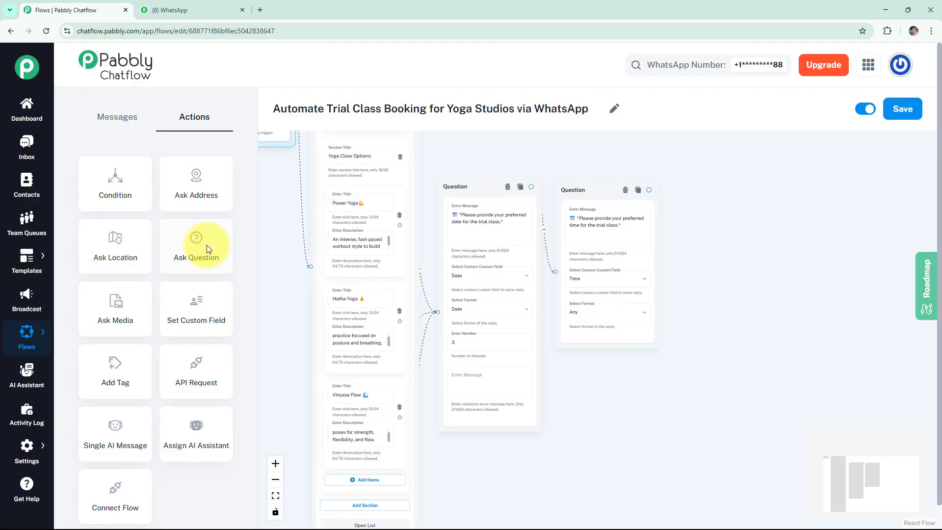
# Step: Add a full-name question that saves the reply to NAME as Text, allowing 3 attempts
pyautogui.moveTo(205, 248); pyautogui.dragTo(725, 219)
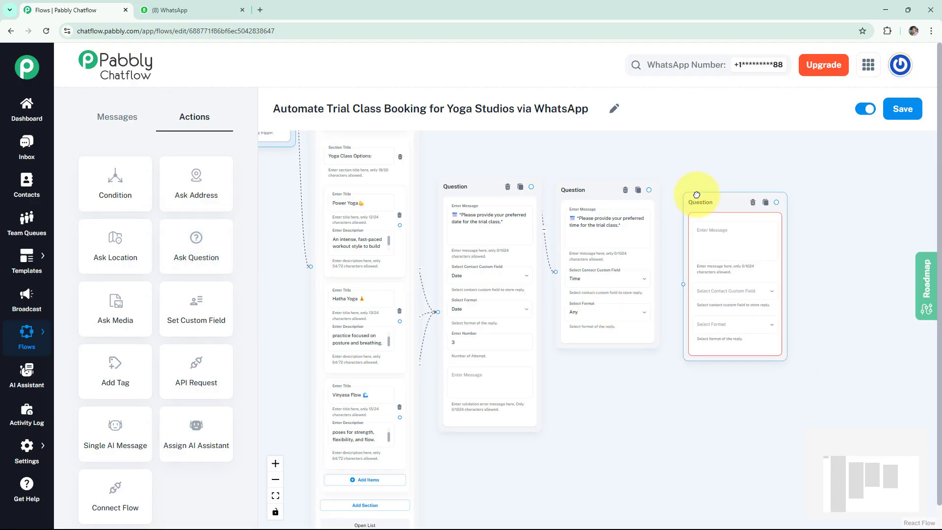
pyautogui.click(708, 226)
pyautogui.write("👤 *What's your full name for the booking?*")
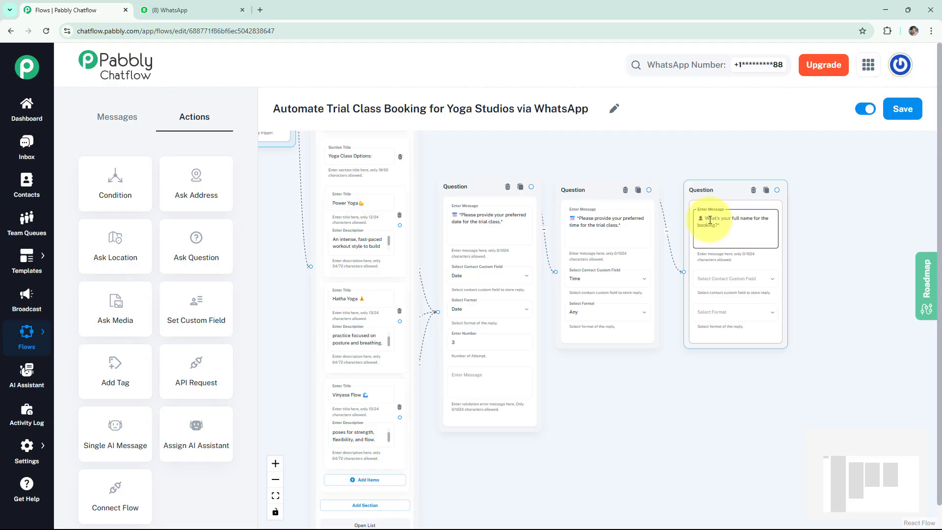
pyautogui.scroll(2, 707, 218)
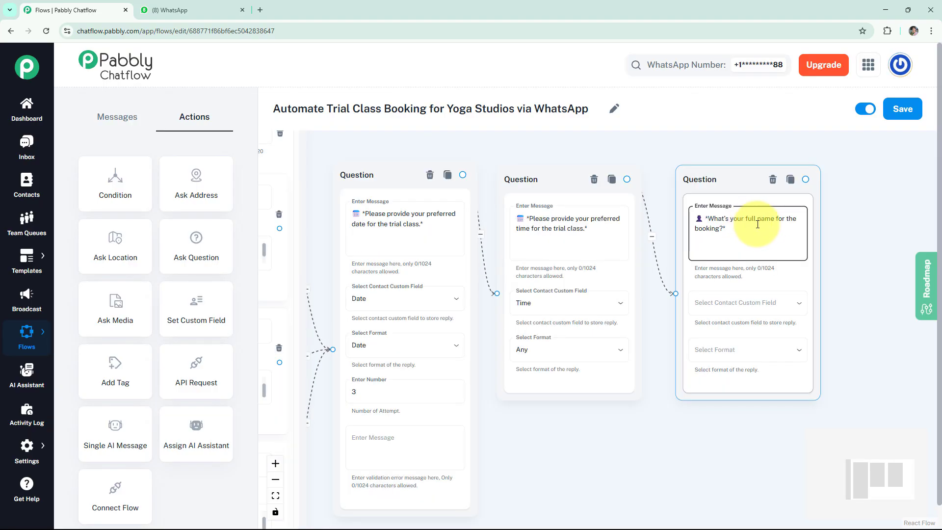
pyautogui.click(748, 304)
pyautogui.click(704, 437)
pyautogui.click(726, 349)
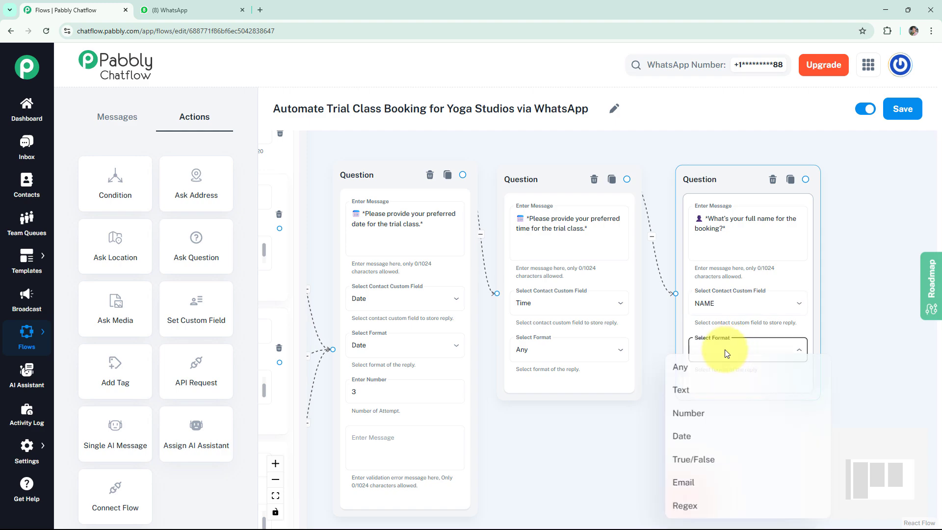
pyautogui.click(689, 392)
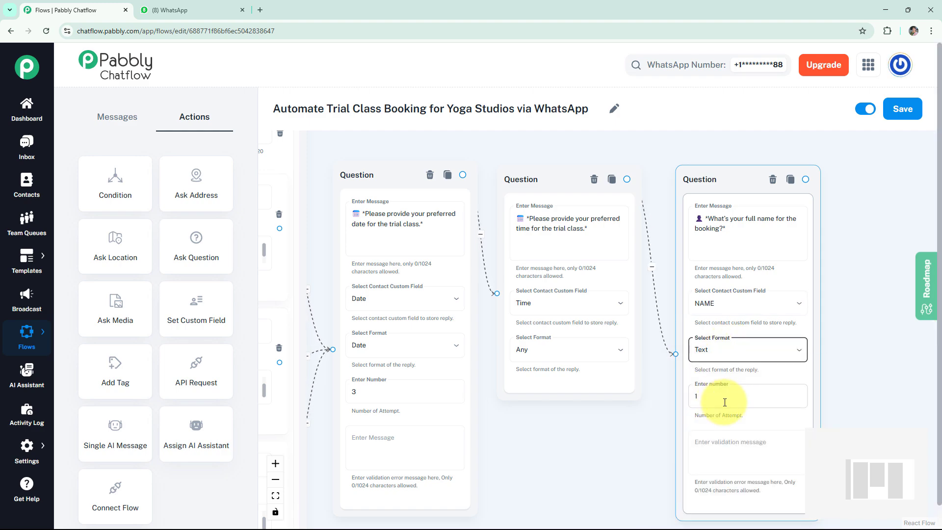
pyautogui.click(738, 395)
pyautogui.press('BackSpace')
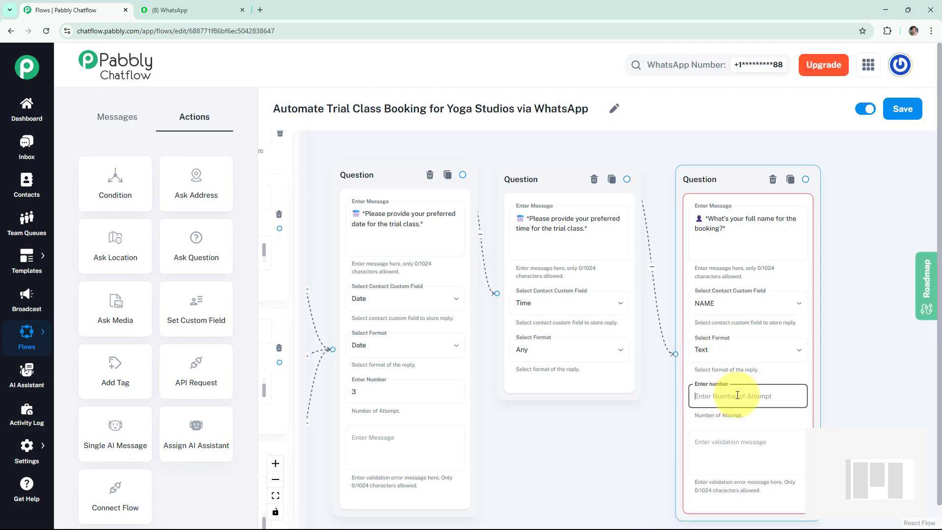
pyautogui.write('3')
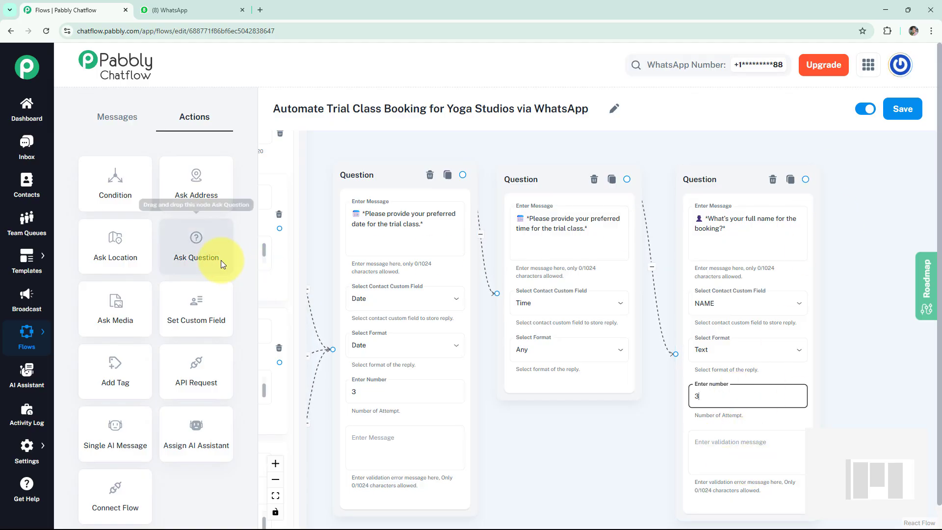
# Step: Add a fourth question with the bold text '*Please share your contact number.*'
pyautogui.moveTo(221, 260); pyautogui.dragTo(898, 256)
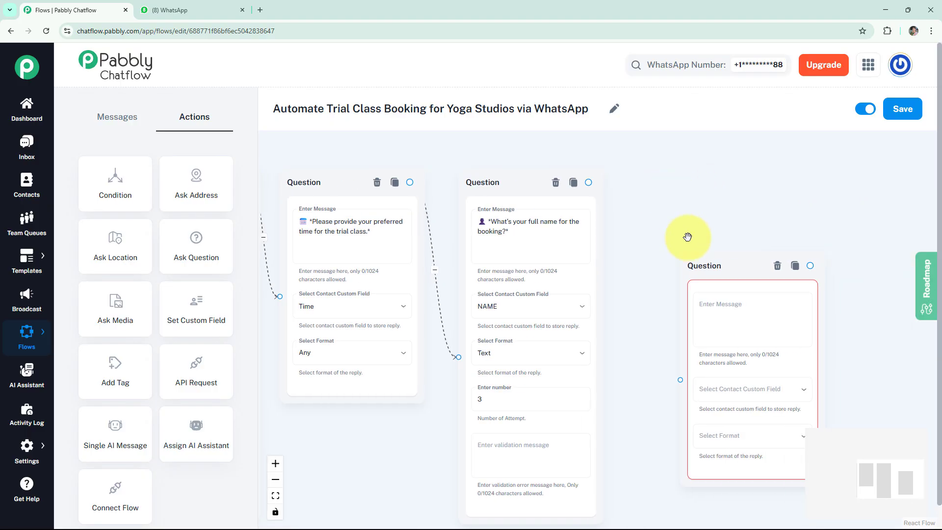
pyautogui.click(678, 236)
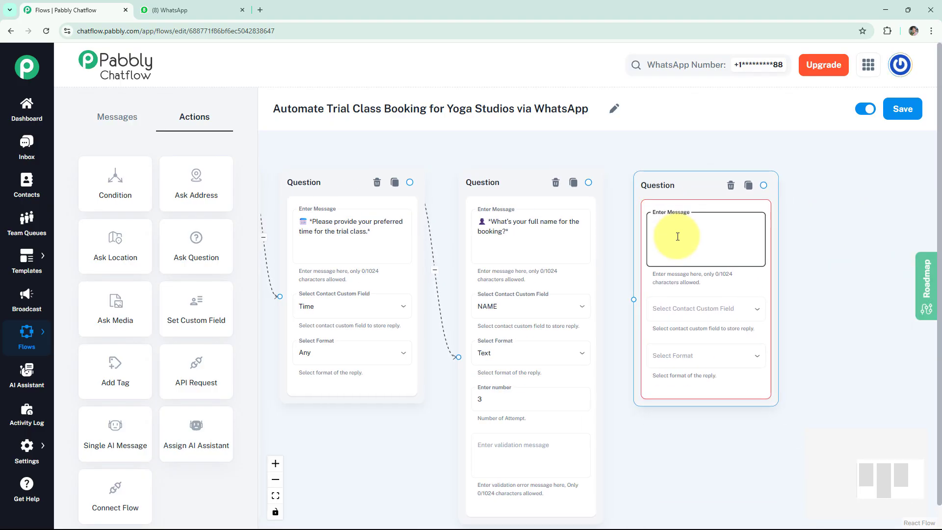
pyautogui.write('📱 Please share your contact number.')
pyautogui.write('*')
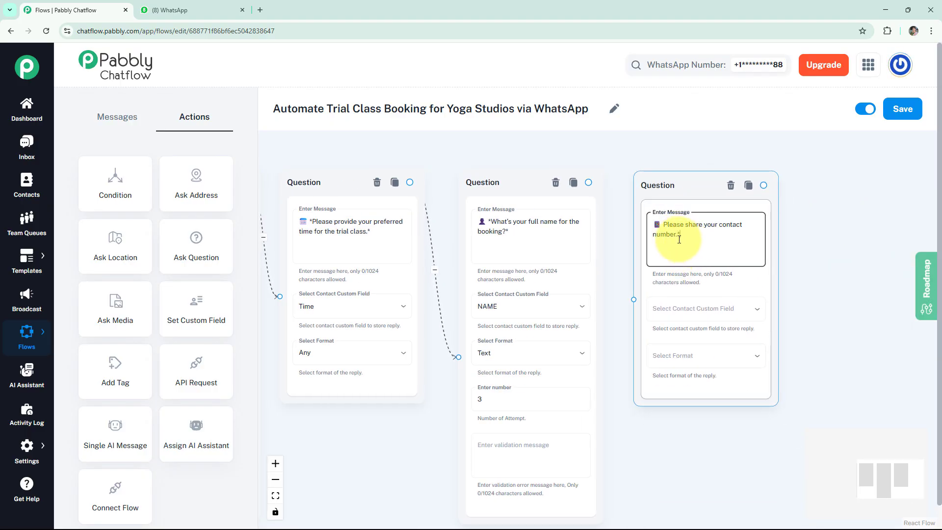
pyautogui.click(664, 225)
pyautogui.write('*')
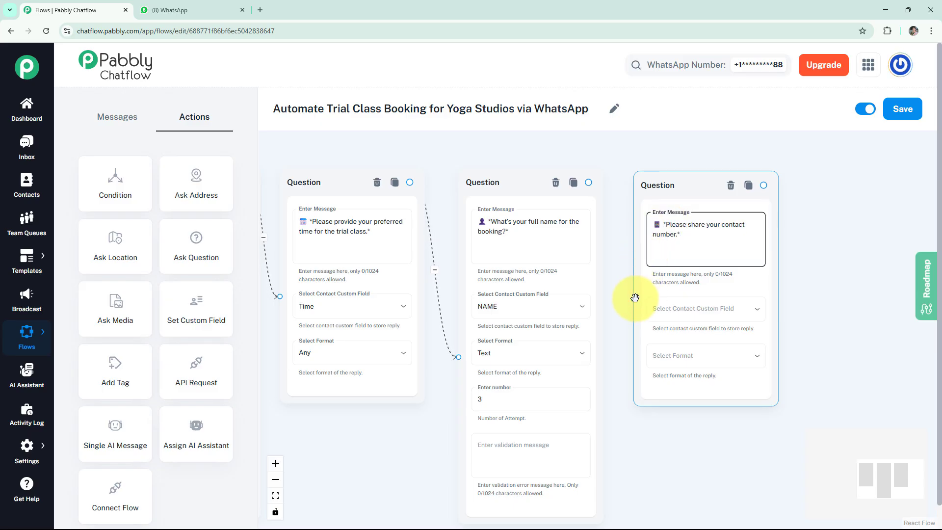
# Step: Link it after the name question and store replies in Contact with format Any
pyautogui.moveTo(633, 298); pyautogui.dragTo(589, 183)
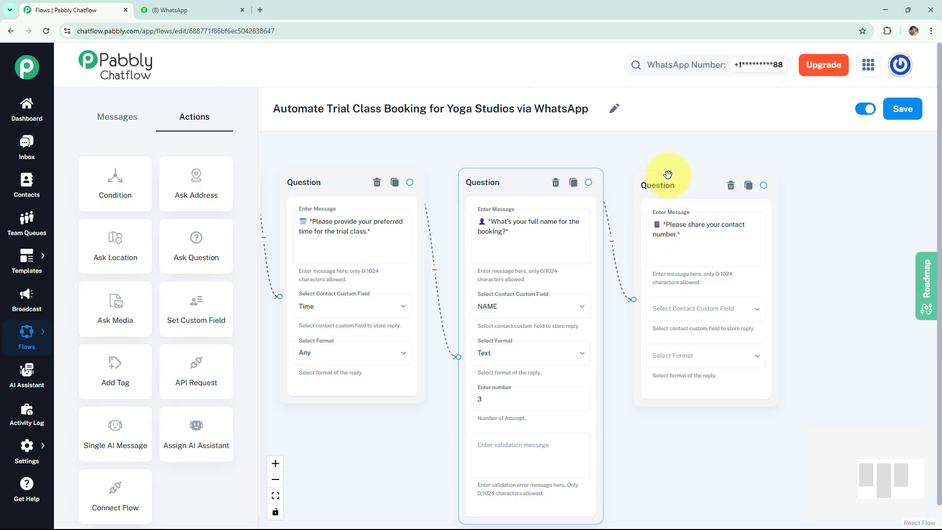
pyautogui.click(694, 310)
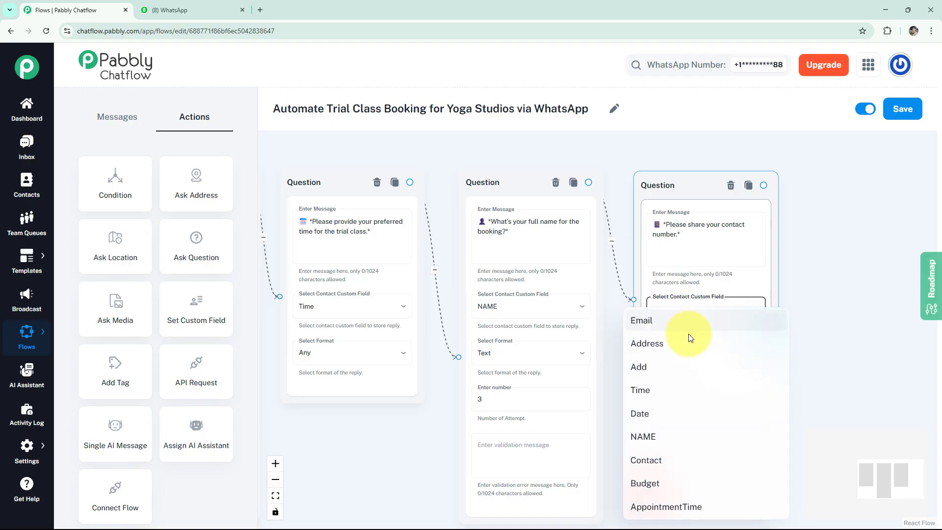
pyautogui.click(658, 461)
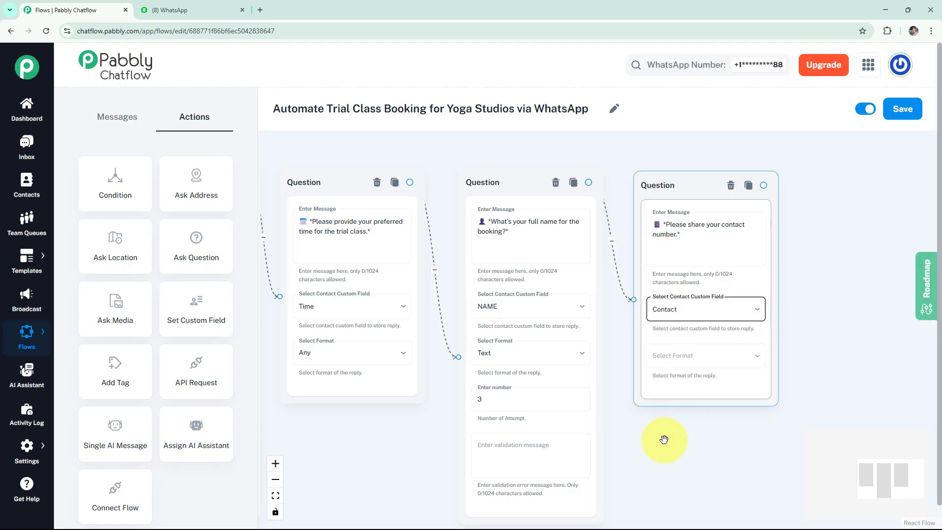
pyautogui.click(692, 364)
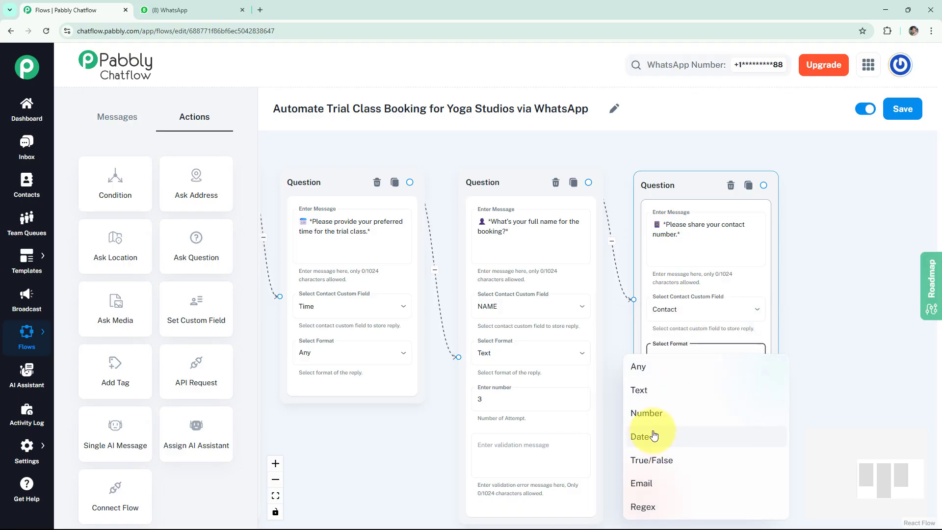
pyautogui.click(655, 378)
pyautogui.scroll(-5, 807, 332)
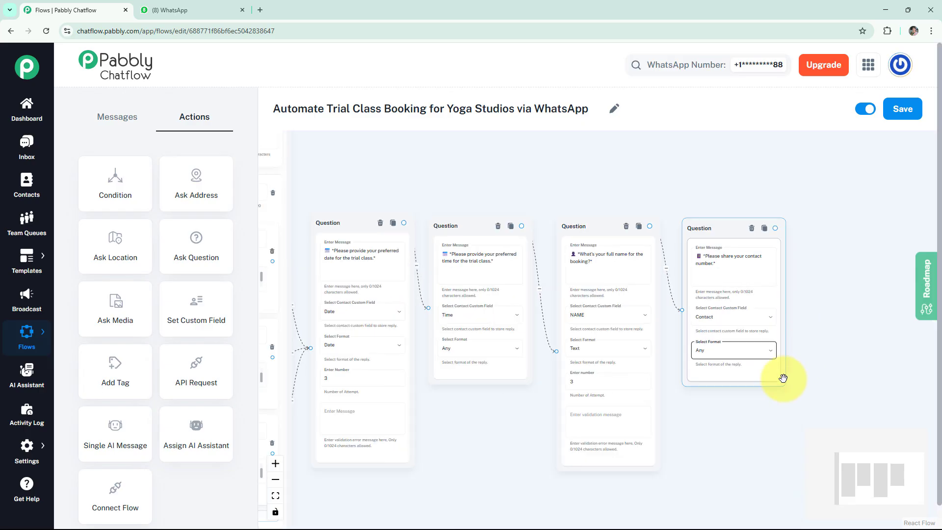
# Step: Place an Add Tag step next to the contact-number question
pyautogui.moveTo(761, 414); pyautogui.dragTo(764, 407)
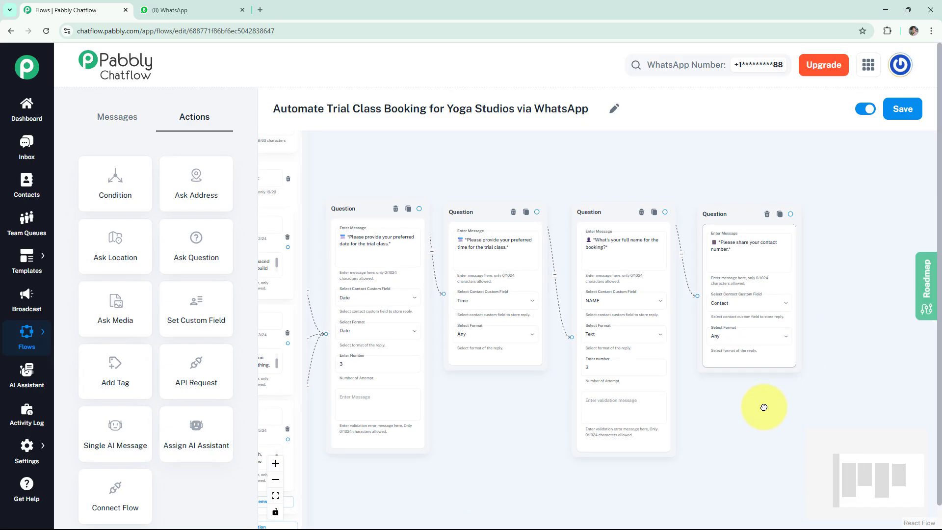
pyautogui.moveTo(89, 379); pyautogui.dragTo(834, 248)
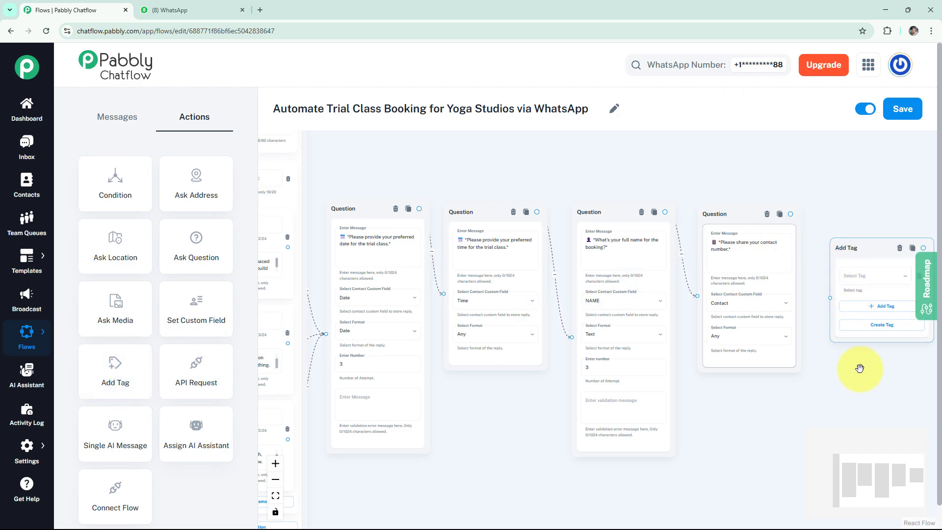
pyautogui.moveTo(805, 369); pyautogui.dragTo(612, 415)
pyautogui.scroll(3, 580, 377)
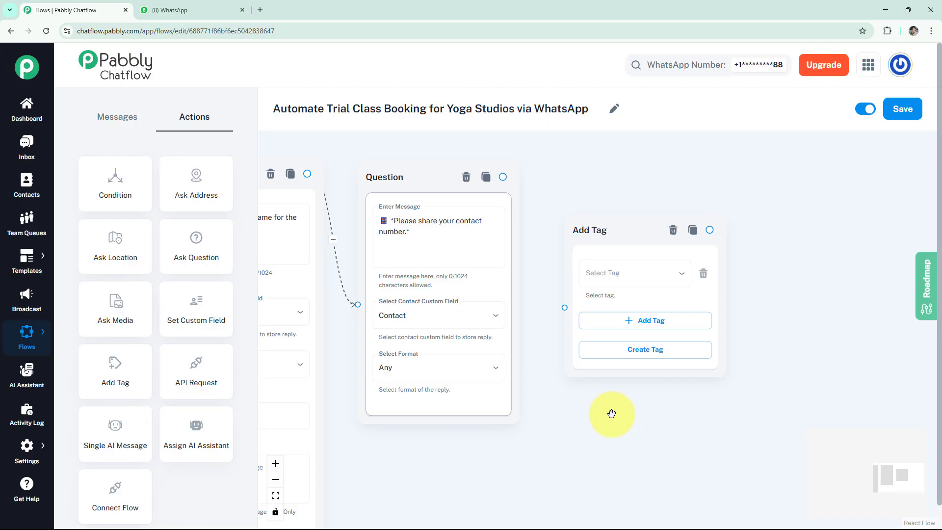
# Step: Create a new tag named TrialClassBooking
pyautogui.click(640, 359)
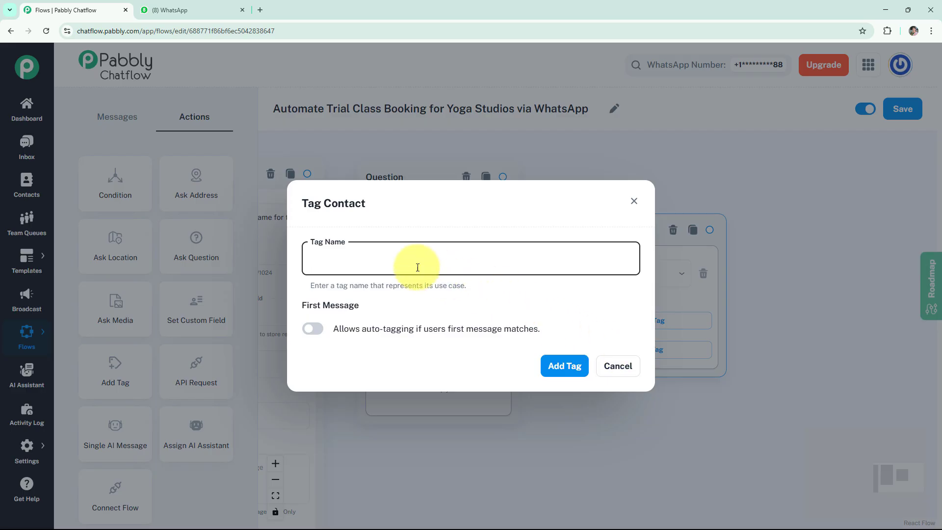
pyautogui.click(446, 258)
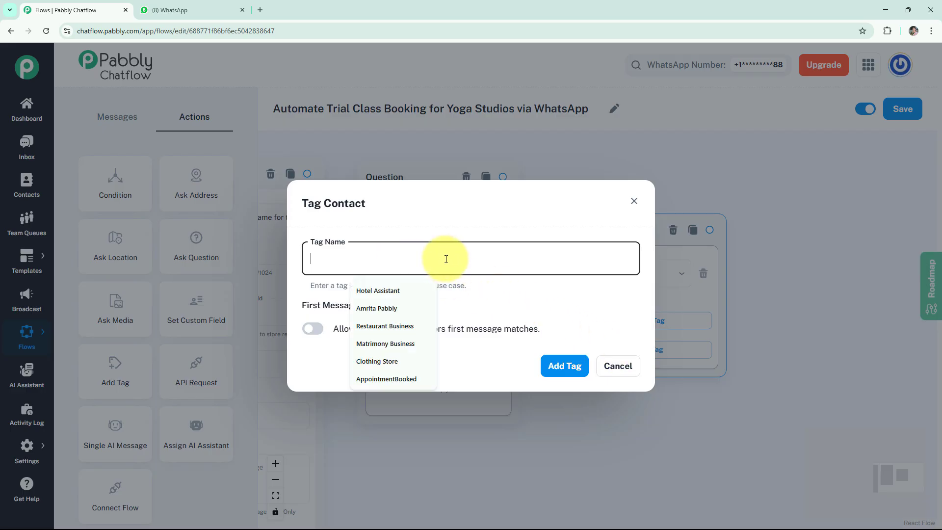
pyautogui.write('TrialClassBooking')
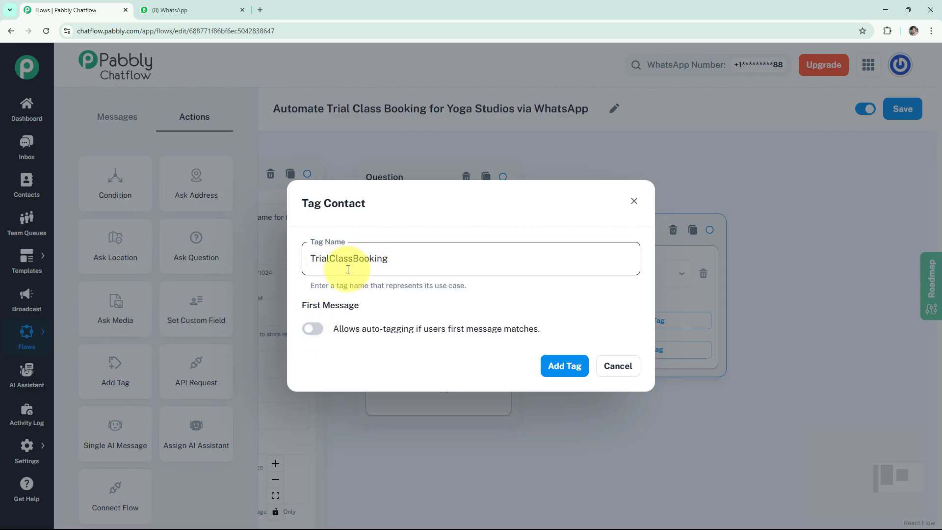
pyautogui.click(565, 367)
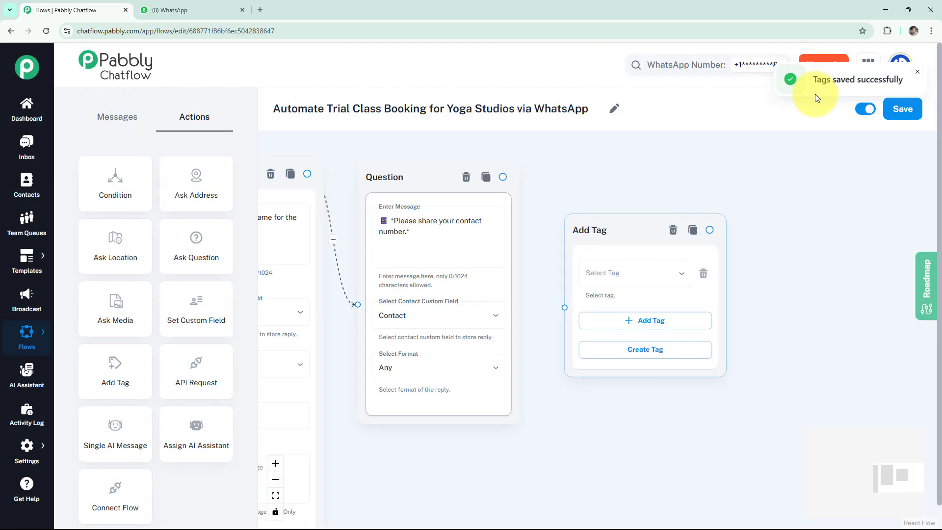
# Step: Select TrialClassBooking in the Add Tag step and connect it from the contact question
pyautogui.click(635, 275)
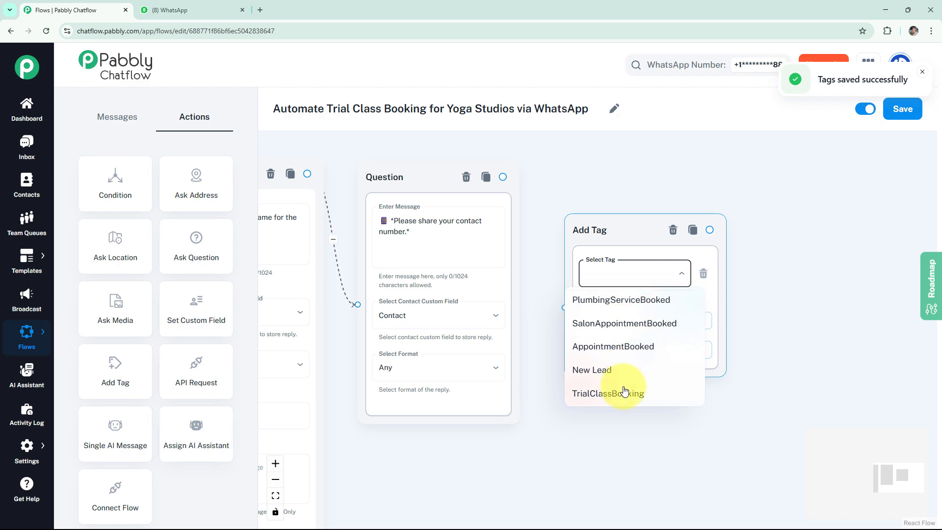
pyautogui.click(621, 395)
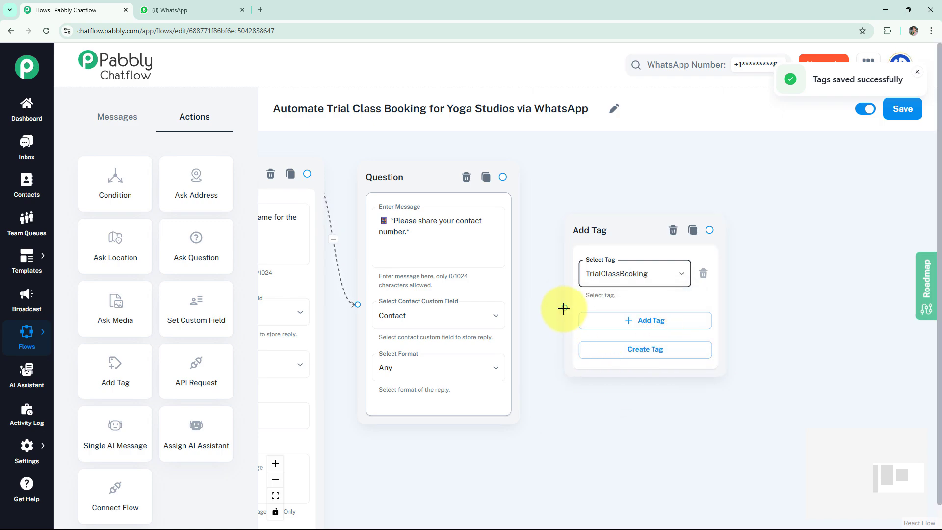
pyautogui.moveTo(564, 308); pyautogui.dragTo(505, 177)
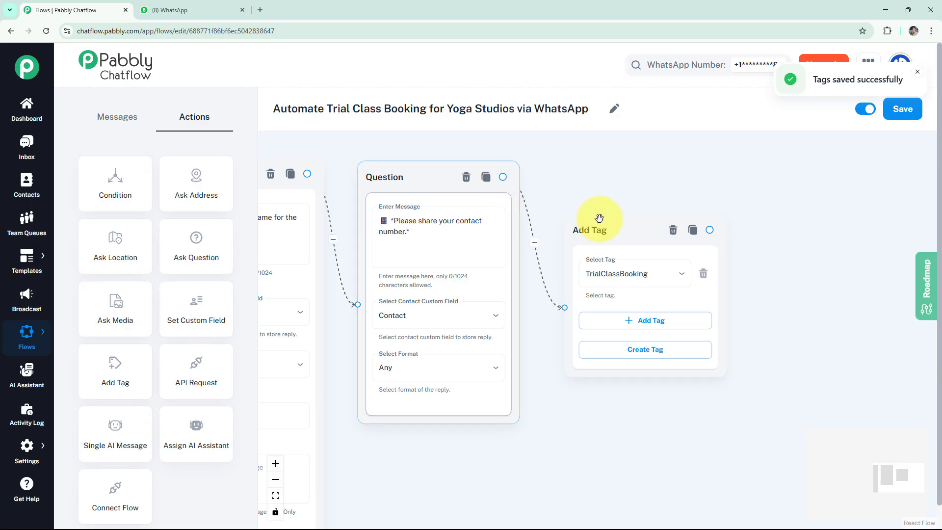
# Step: Add a Text Button step after the tag confirming the trial for $NAME on $Date at $Time, and preview it
pyautogui.moveTo(705, 185); pyautogui.dragTo(589, 196)
pyautogui.moveTo(595, 239); pyautogui.dragTo(699, 235)
pyautogui.click(692, 265)
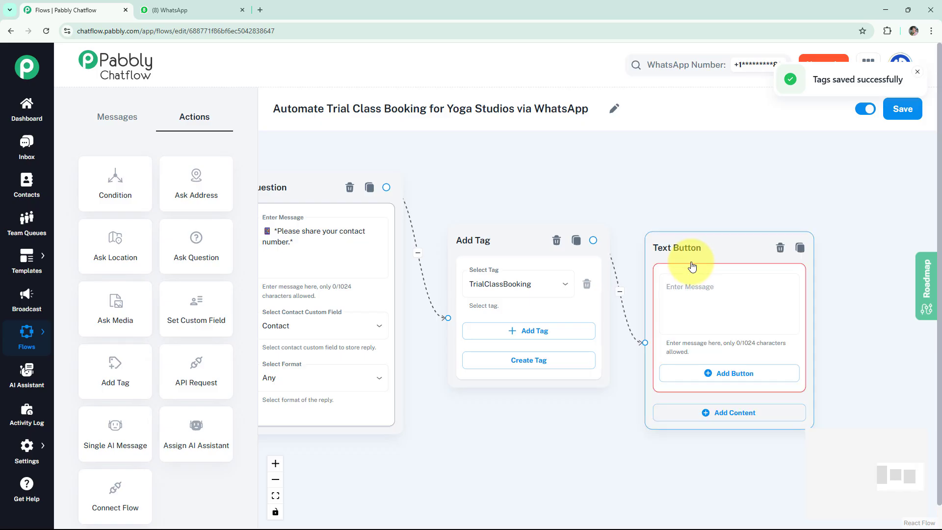
pyautogui.click(694, 273)
pyautogui.write('*Thank you $NAME!* ✅ Your trial class is confirmed for *$Date at $Time.* We look forward to seeing you! 🙏')
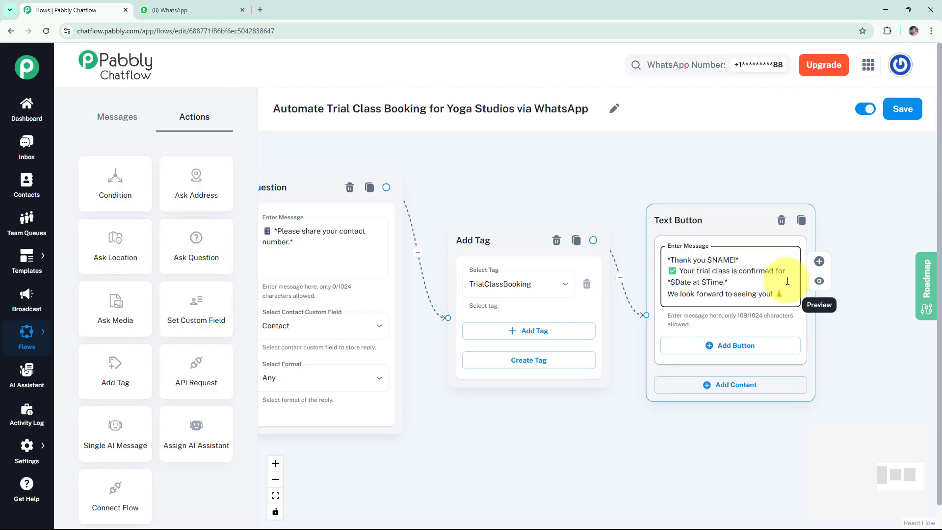
pyautogui.click(819, 280)
pyautogui.click(911, 67)
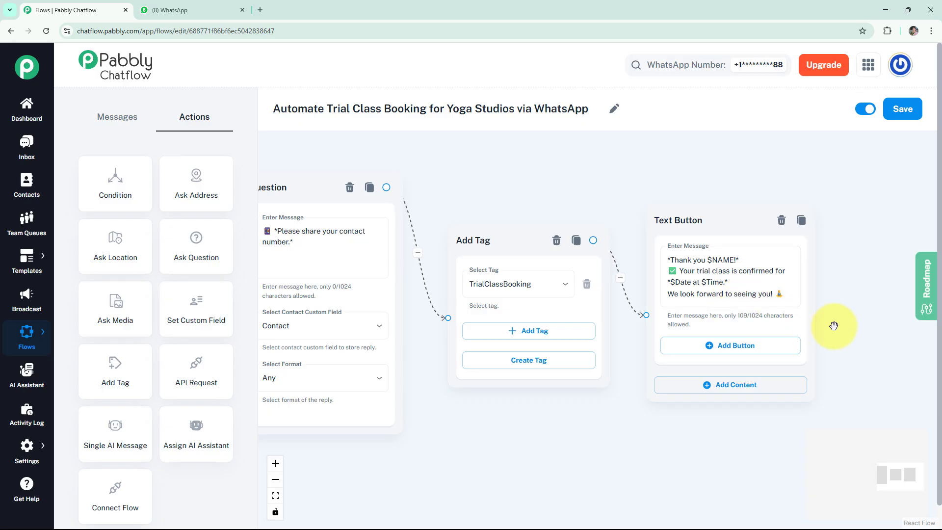
# Step: Zoom out to review the whole trial-class flow, then save it
pyautogui.scroll(-5, 834, 326)
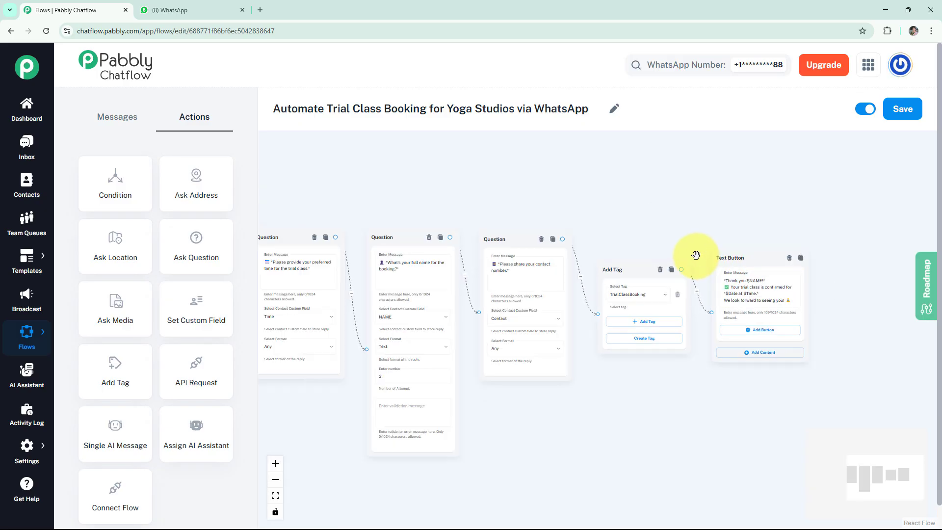
pyautogui.scroll(-1, 637, 219)
pyautogui.moveTo(633, 219); pyautogui.dragTo(676, 219)
pyautogui.scroll(-2, 675, 218)
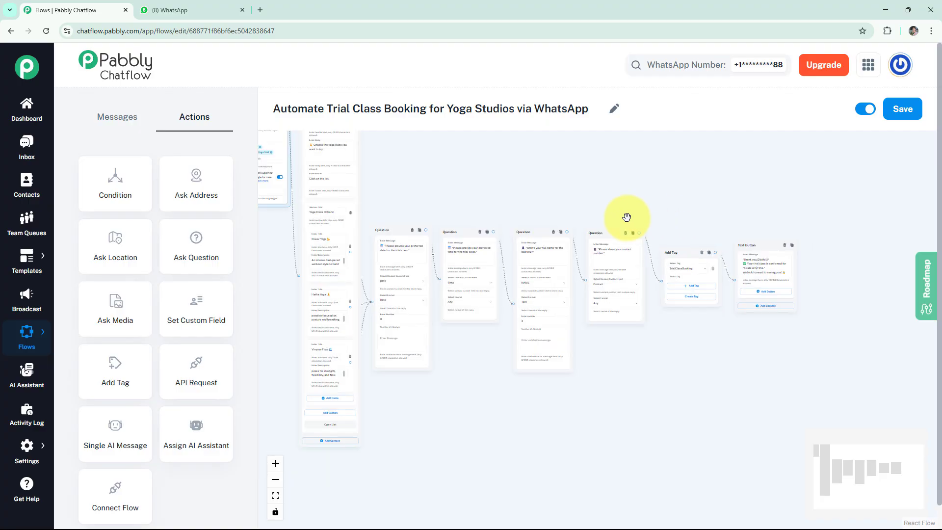
pyautogui.moveTo(595, 221); pyautogui.dragTo(628, 251)
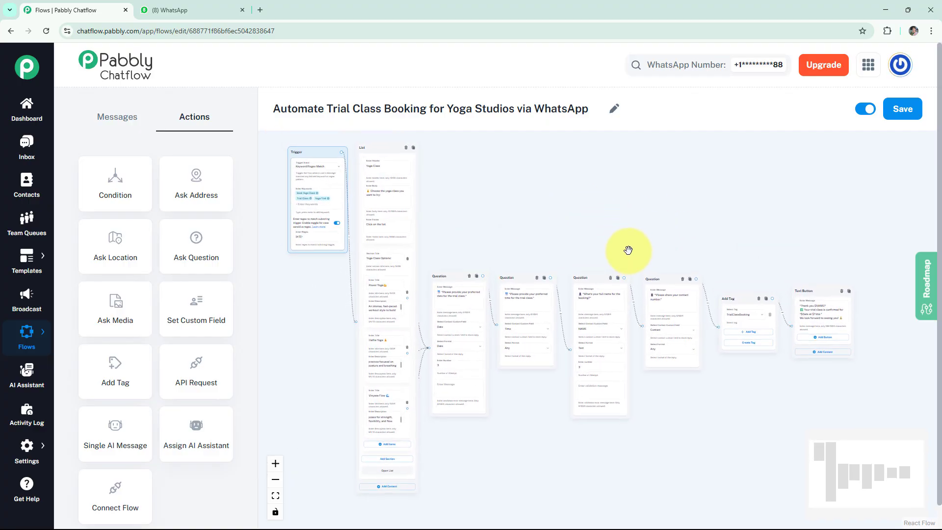
pyautogui.scroll(1, 628, 250)
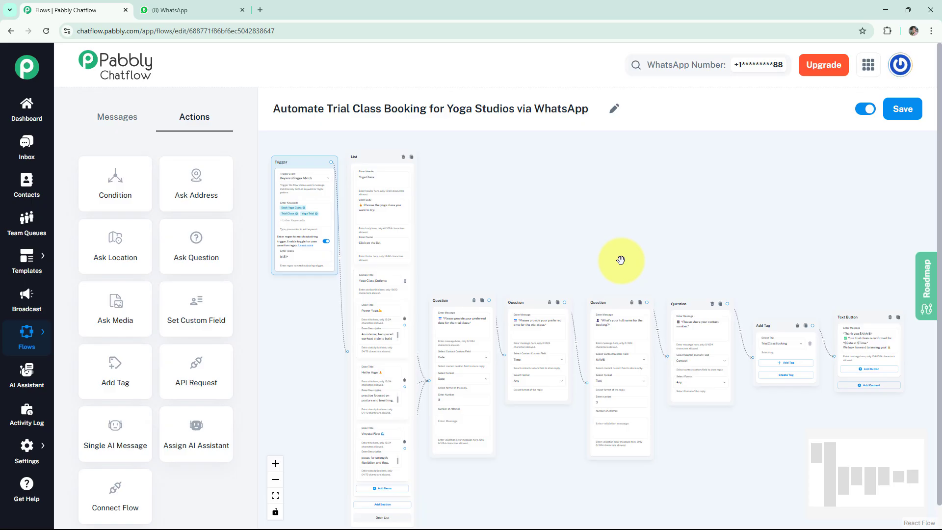
pyautogui.click(902, 109)
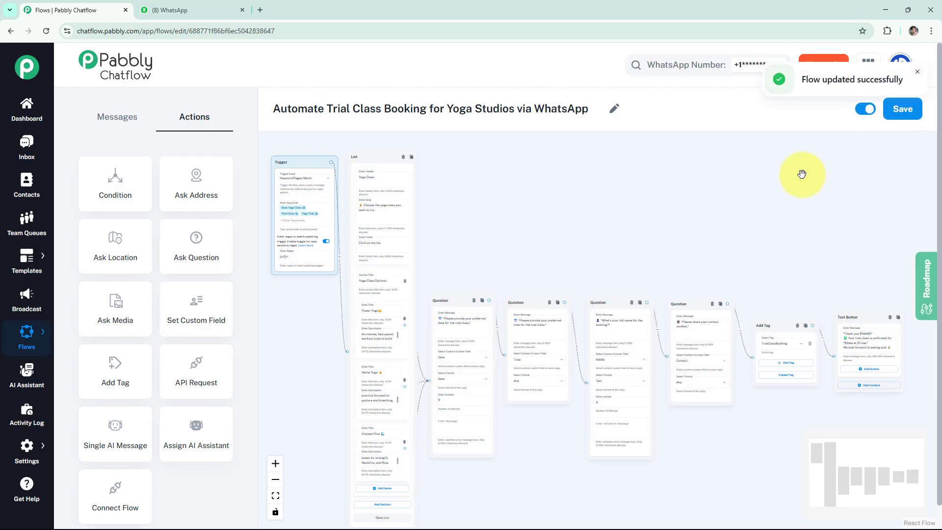